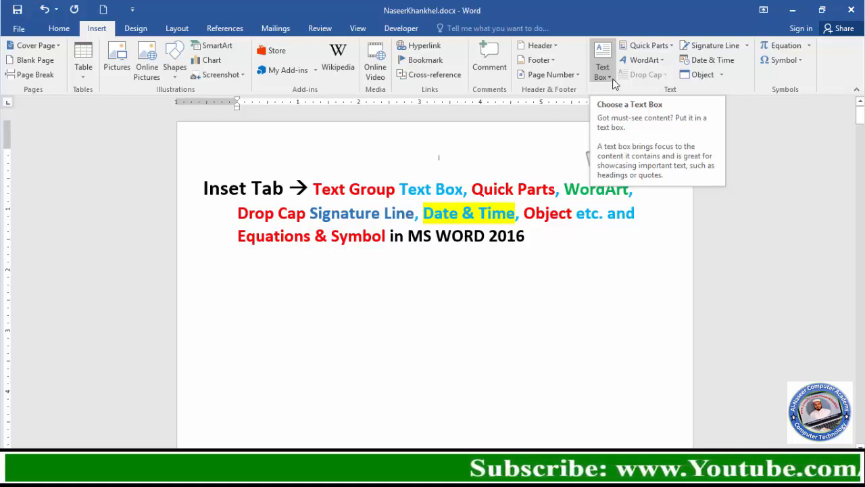
Step: Look through the built-in text box gallery and insert a Simple Text Box below the heading
click(612, 79)
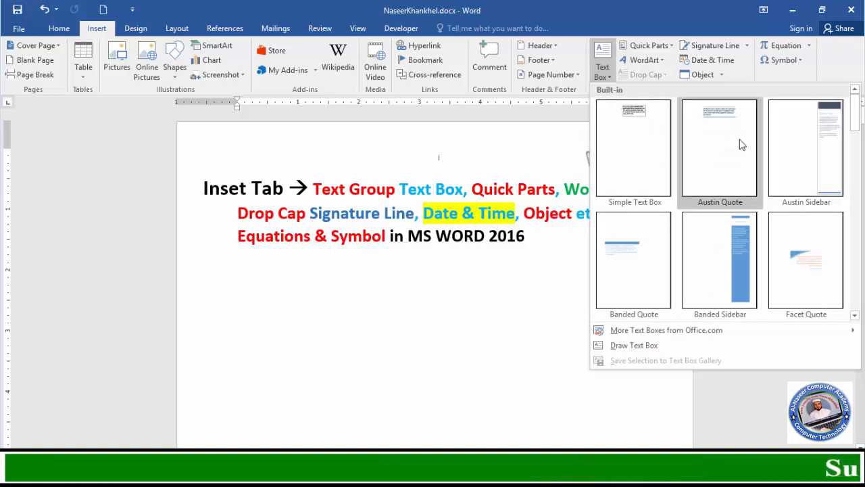
scroll(676, 223, down, 6)
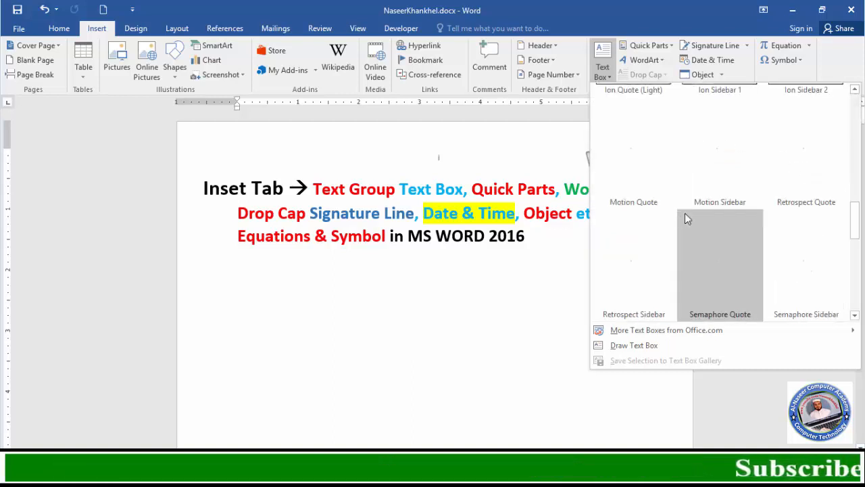
scroll(756, 238, down, 3)
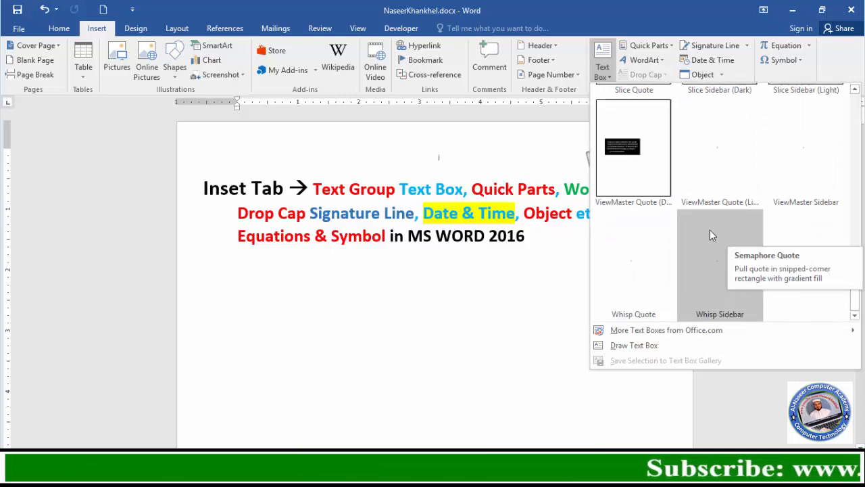
scroll(723, 254, up, 9)
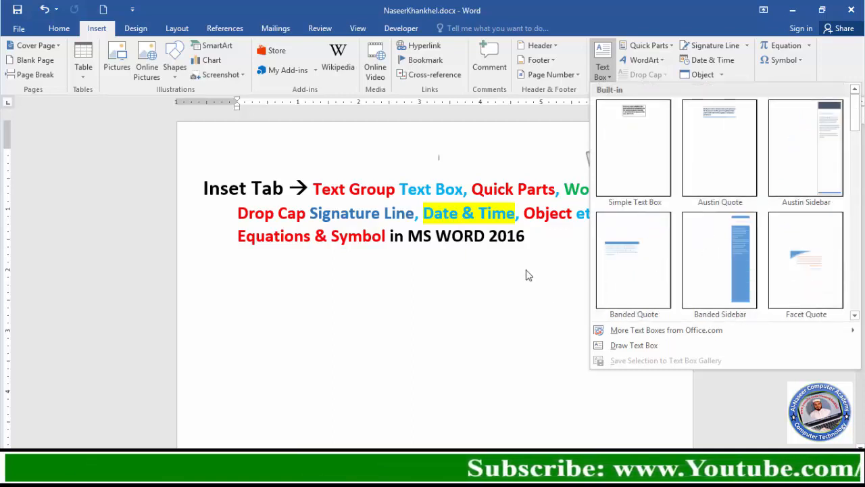
click(631, 153)
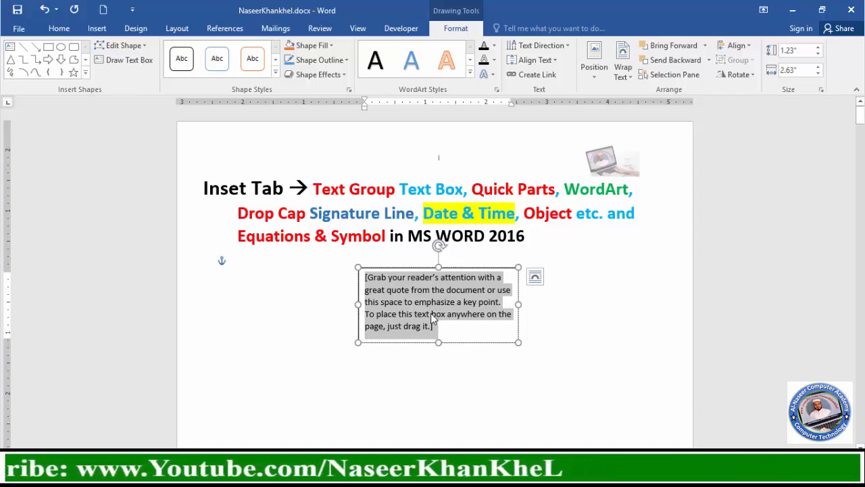
Step: Replace the text box's placeholder with "A quick brown fox jumps over the lazy dog"
text(A quick brow)
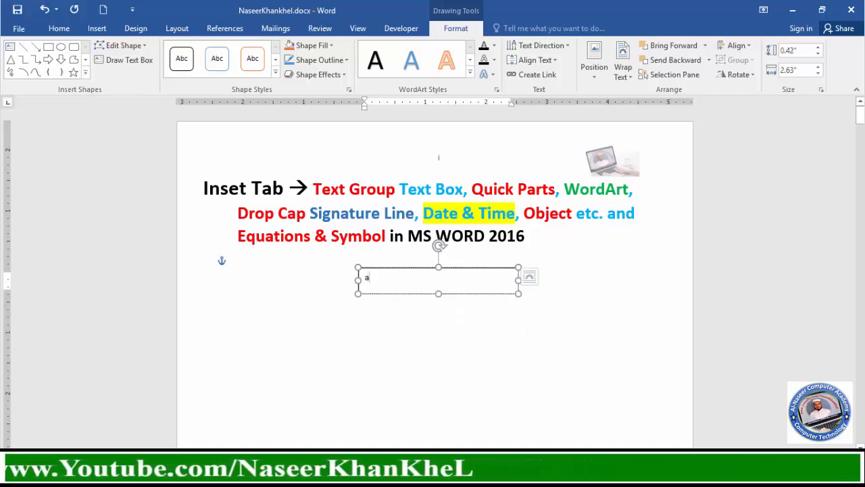
text(n fox)
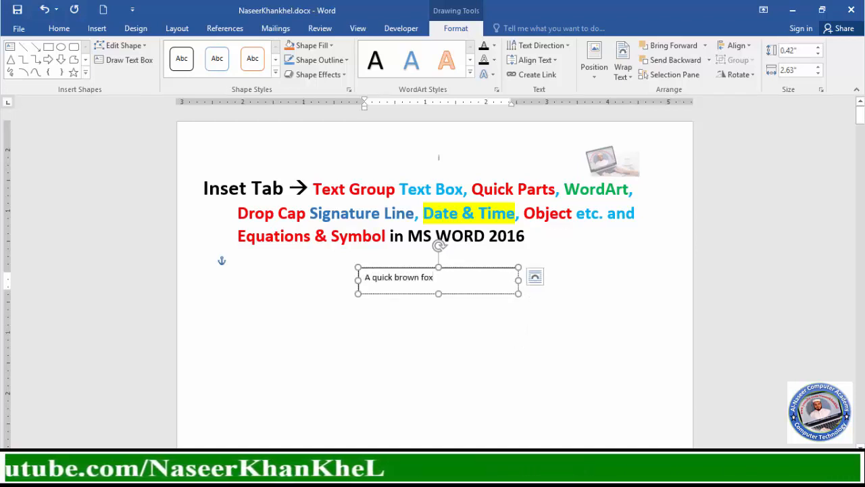
text( jumps over the )
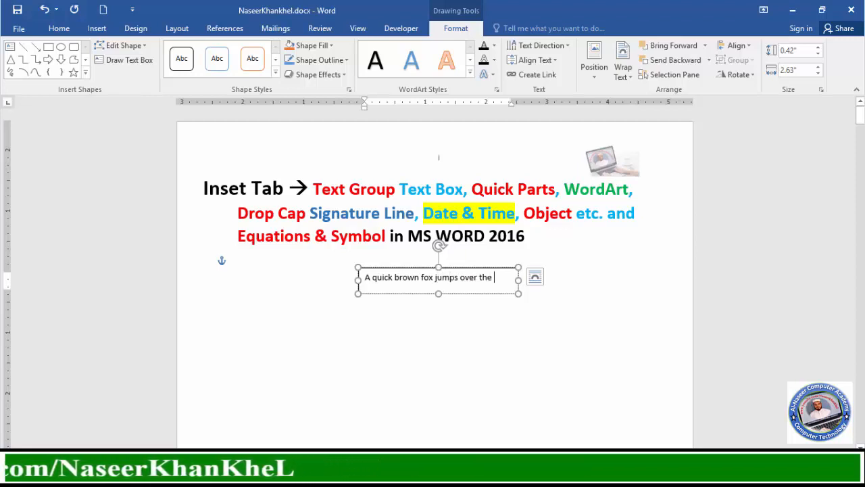
text(lazy dog)
Step: Copy the fox sentence and paste it after the original so the text box holds it three times
key(ctrl+a)
key(ctrl+c)
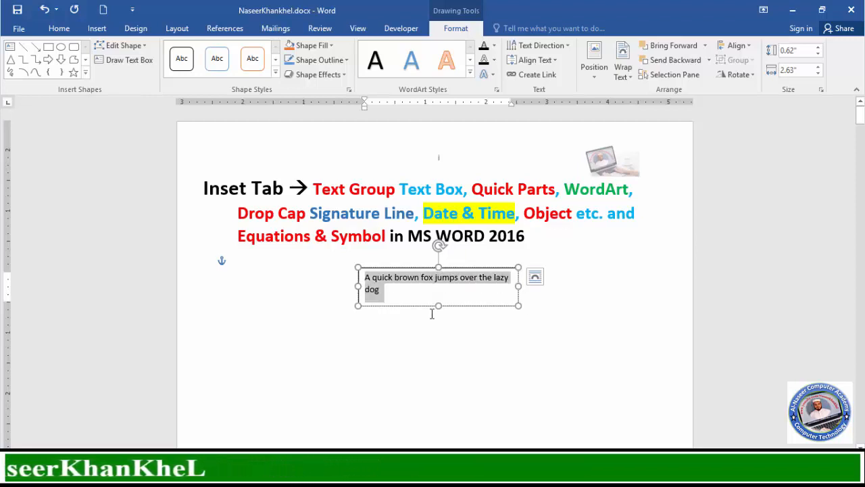
key(Right)
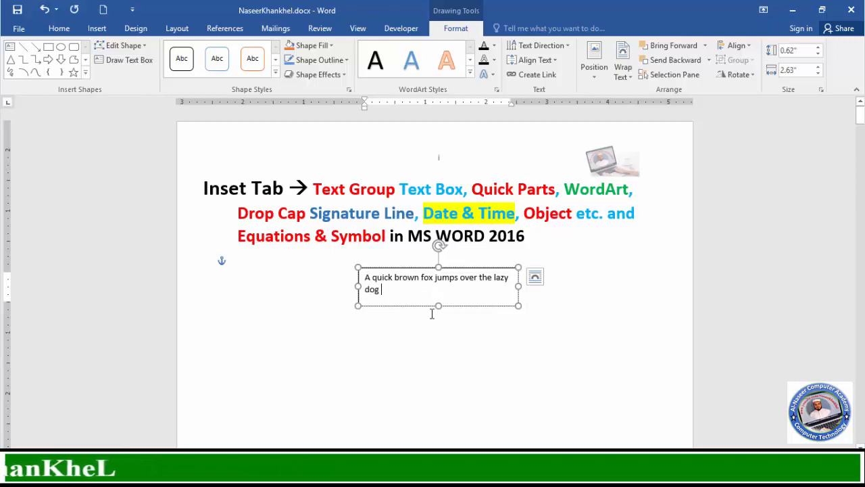
key(ctrl+v)
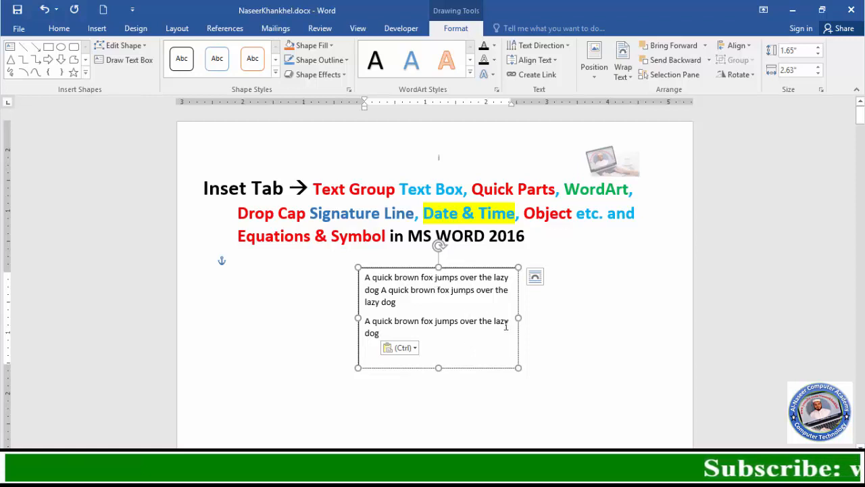
Step: Widen the text box to about 2.95 inches, then reposition it further down the page and tilt it counterclockwise
drag(517, 319, 538, 333)
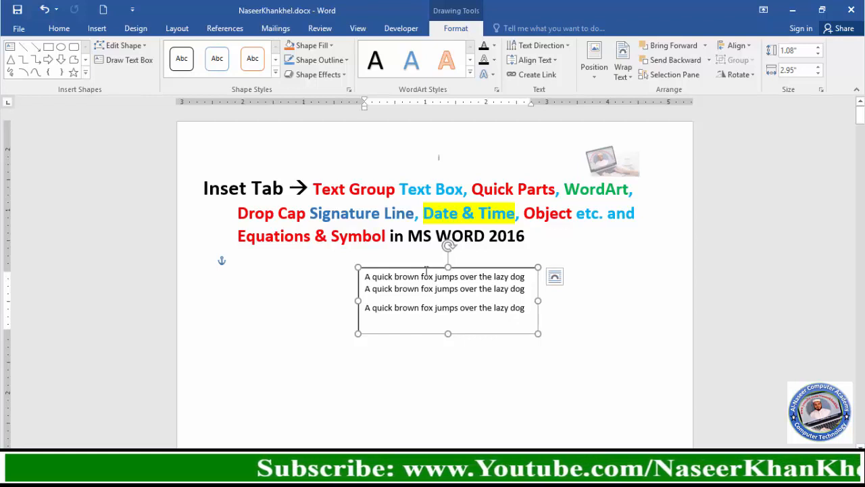
drag(426, 272, 303, 321)
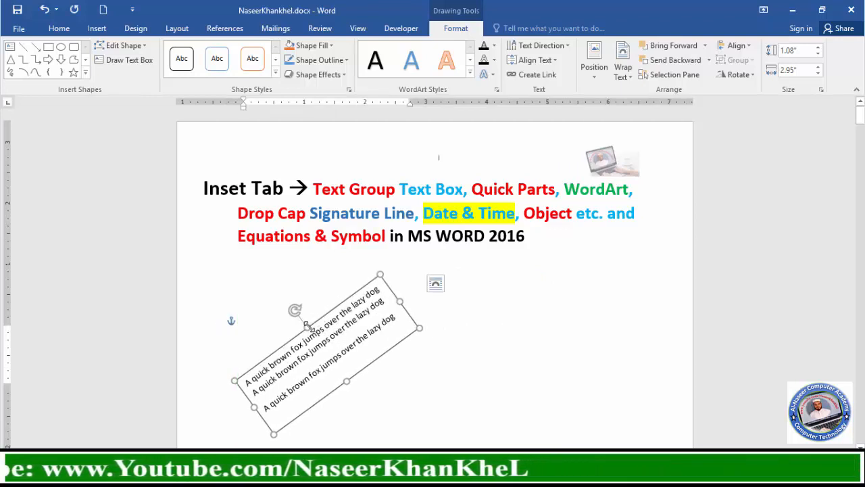
Step: Append "tttt" to the last sentence inside the tilted text box and leave text editing
click(323, 346)
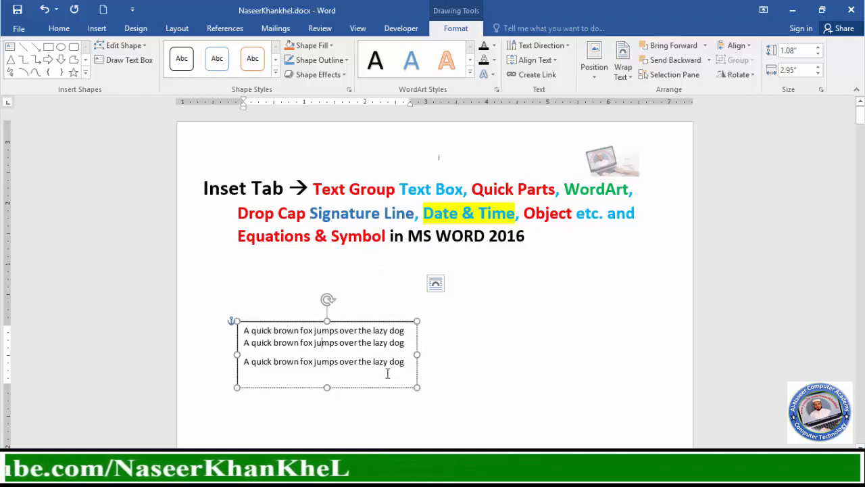
click(408, 362)
text(tttt)
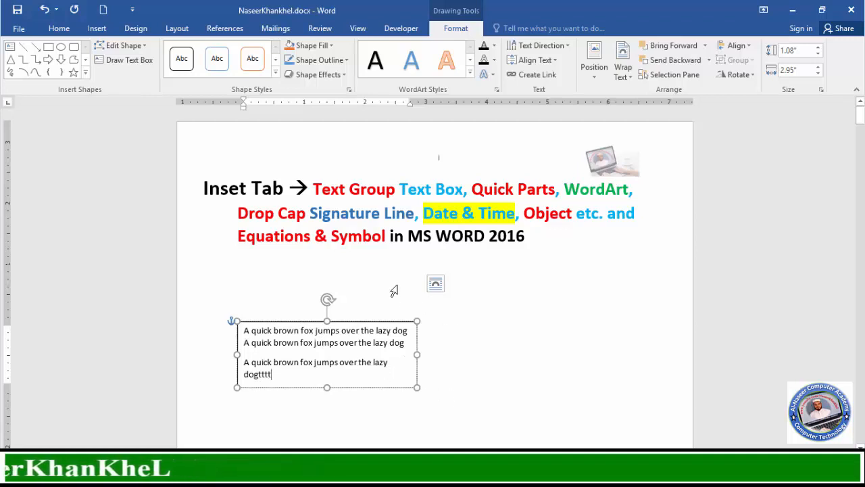
click(426, 286)
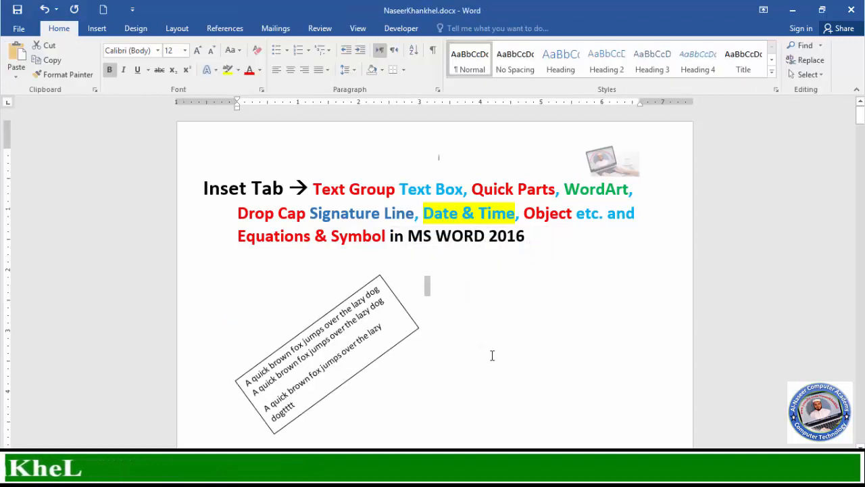
Step: Delete the tilted text box with the fox sentences from the page
scroll(466, 254, down, 1)
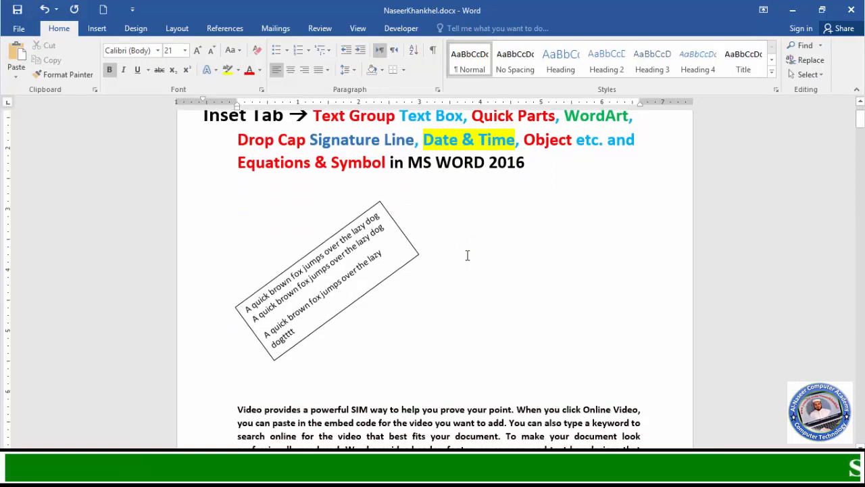
scroll(356, 291, up, 1)
click(333, 282)
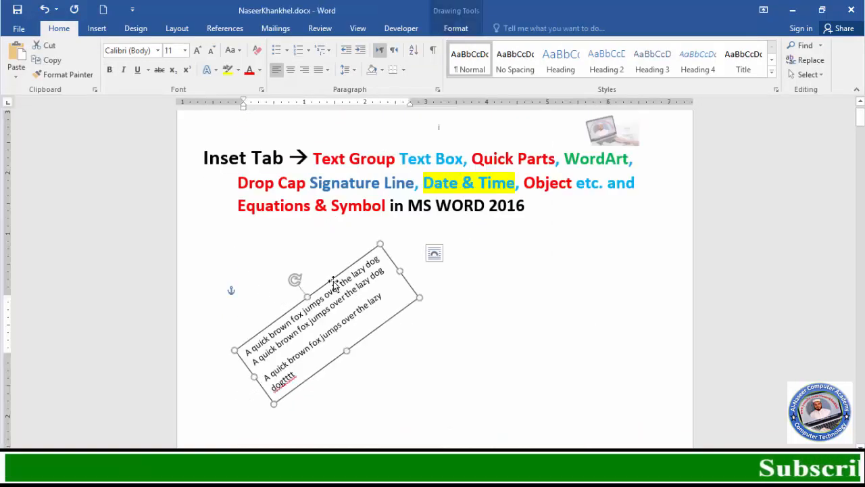
key(Delete)
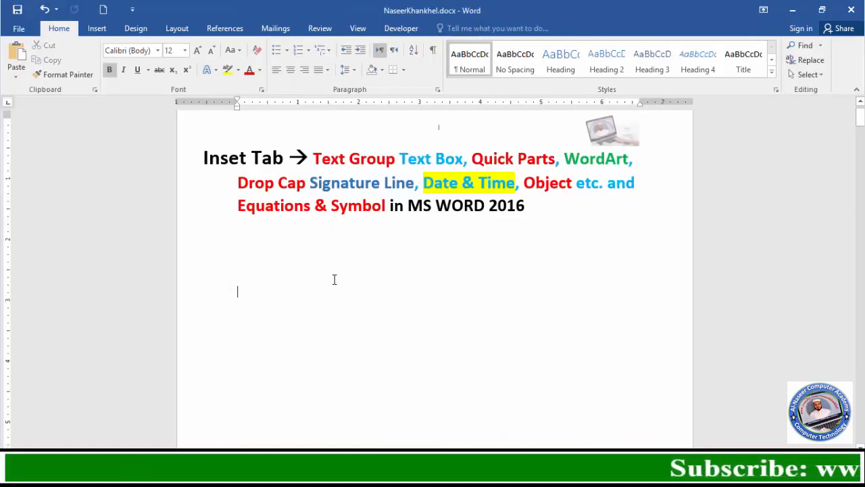
Step: Try a Facet Quote text box filled with the copied fox sentence
click(97, 28)
click(602, 66)
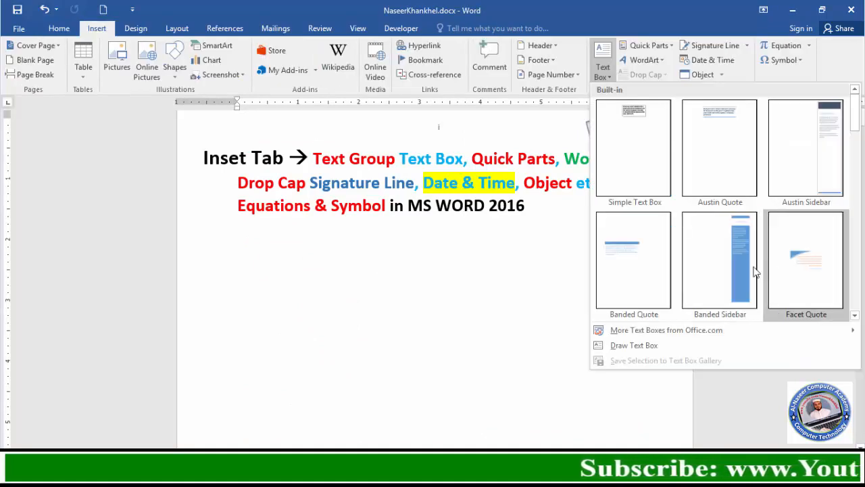
click(798, 260)
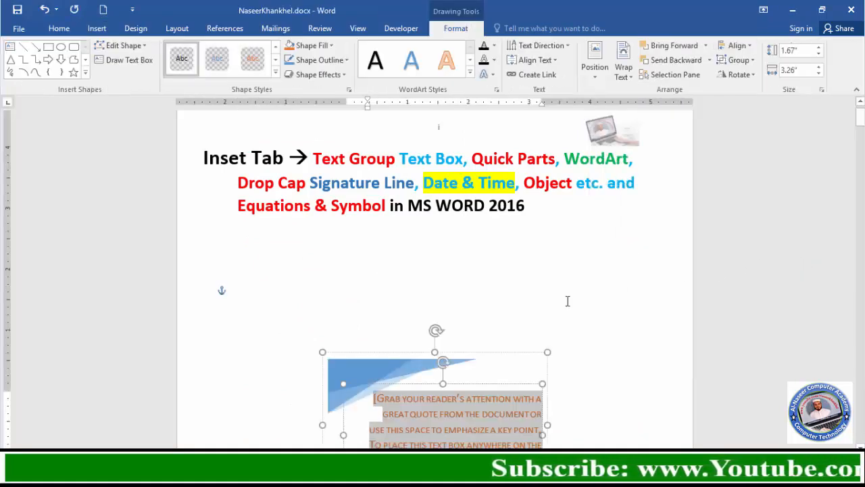
text(A quick brown fox jumps over the lazy dog A quick brown fox jumps over the lazy dog)
key(ctrl+v)
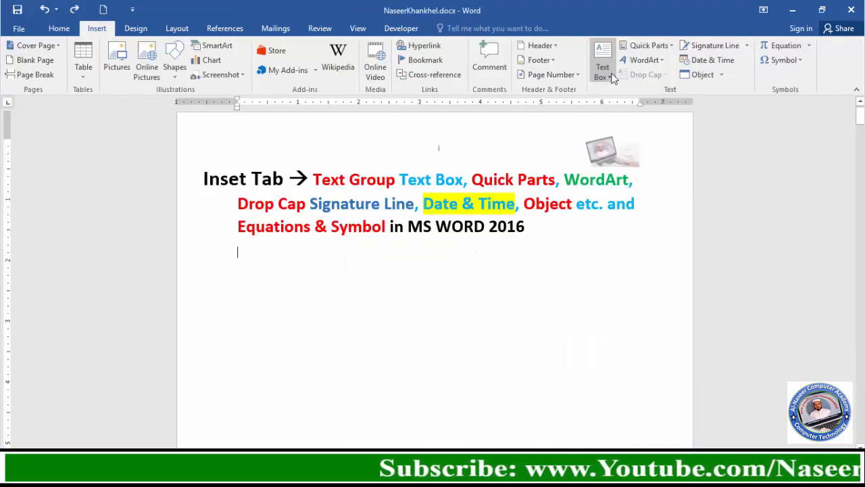
Step: Insert the Whisp Sidebar text box on the first page
click(602, 66)
scroll(730, 203, down, 6)
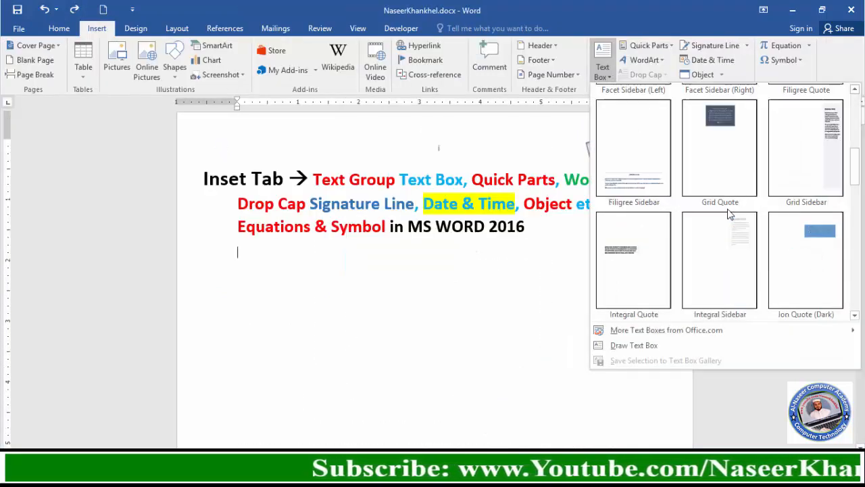
scroll(730, 218, down, 2)
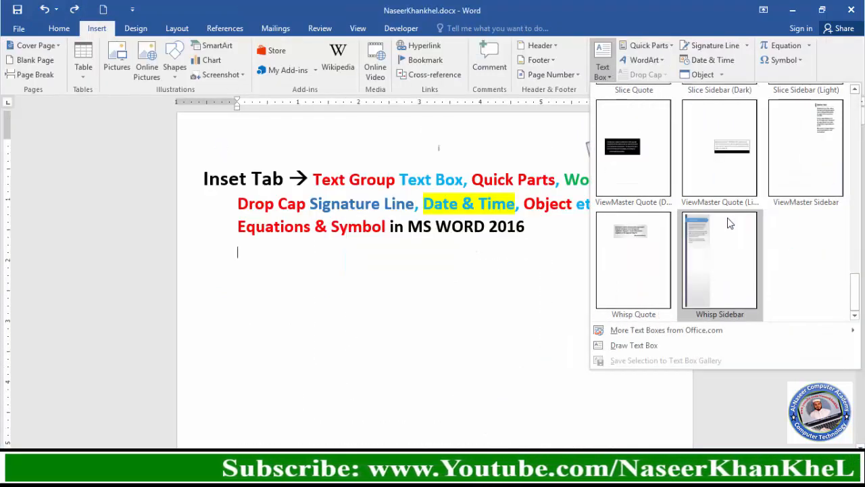
click(727, 225)
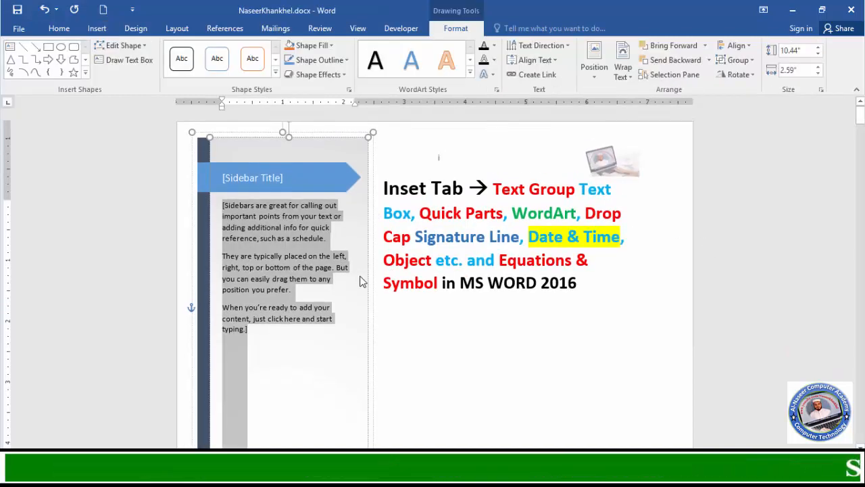
Step: Fill the sidebar's body with repeated copies of "A quick brown fox jumps over the lazy dog" in place of the placeholder text
scroll(363, 292, down, 6)
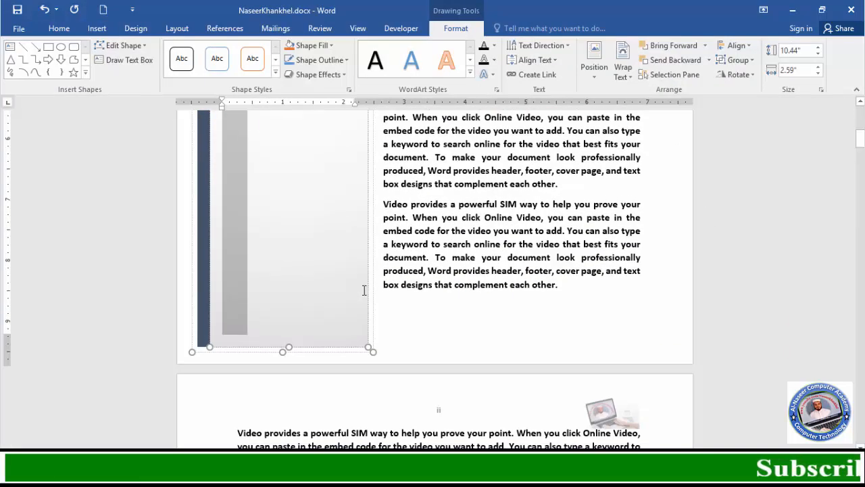
scroll(364, 290, up, 3)
scroll(364, 290, up, 4)
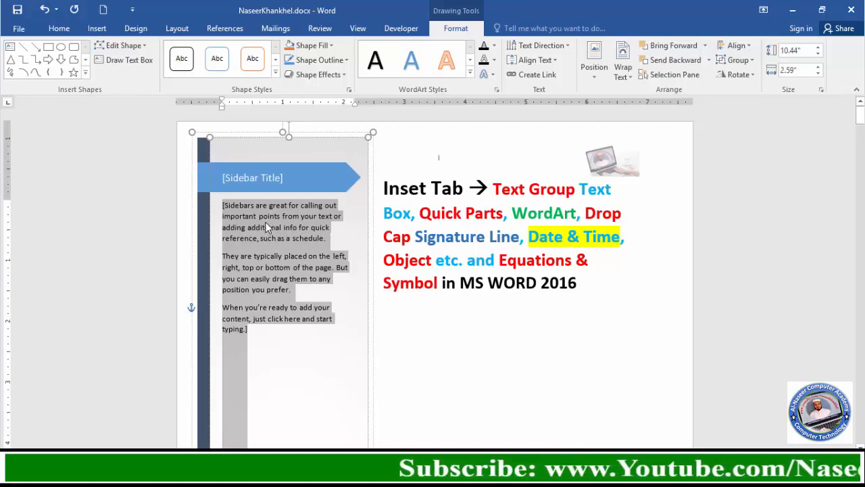
text(A quick brown fox jumps over the lazy dog)
key(ctrl+v)
key(ctrl+v)
key(ctrl+v)
key(ctrl+v)
key(ctrl+v)
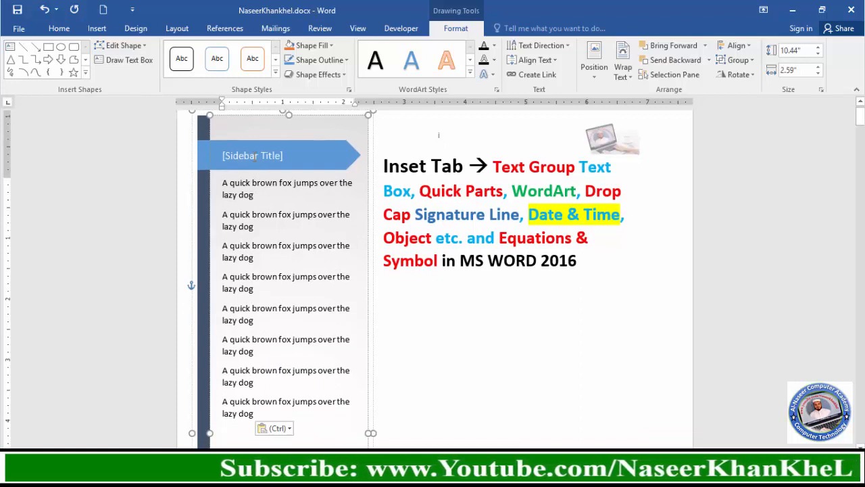
Step: Replace the sidebar title with "wwwwwwwww" and return to the document body
click(254, 156)
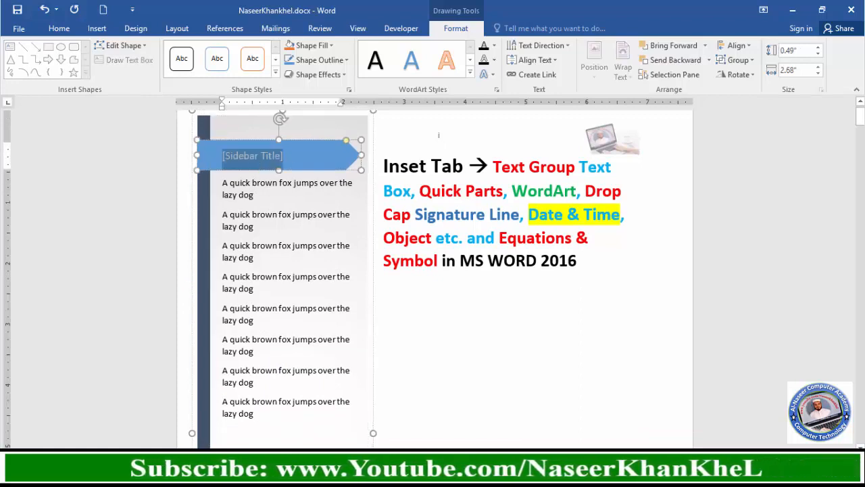
text(wwwwwwwww)
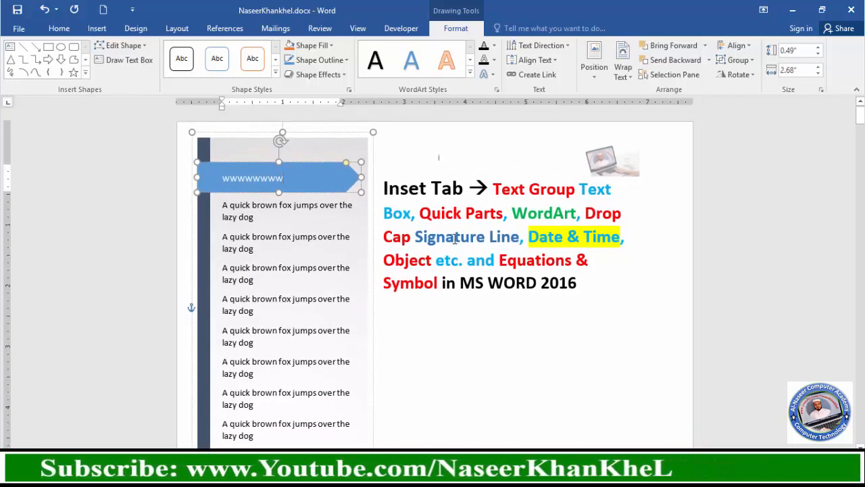
click(486, 238)
scroll(482, 316, up, 1)
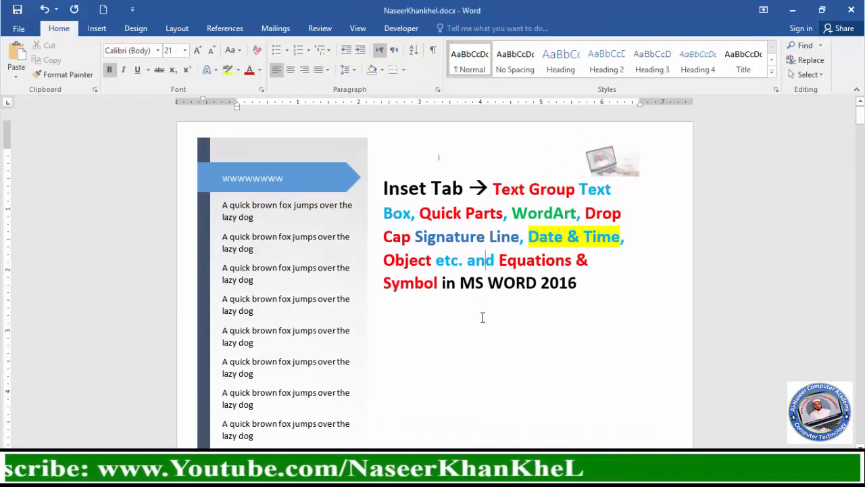
scroll(483, 317, down, 6)
scroll(482, 318, up, 3)
scroll(483, 317, up, 3)
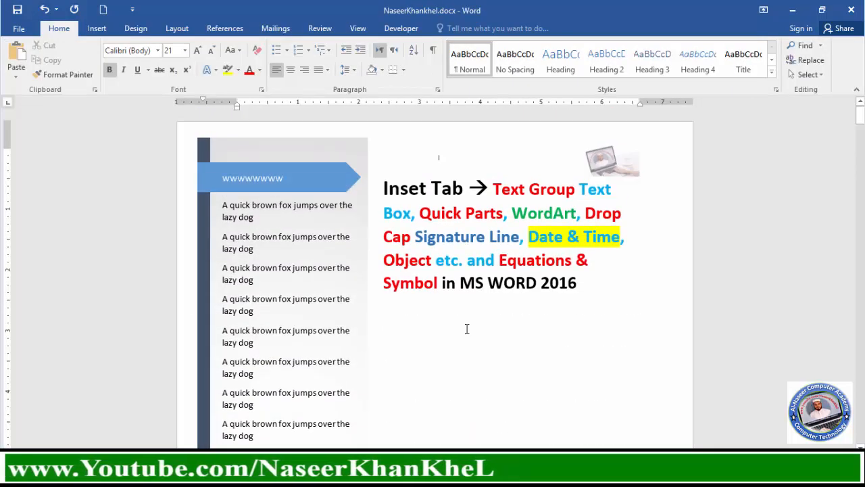
Step: Insert the green banner text box from the additional Office.com text boxes
click(97, 28)
click(613, 76)
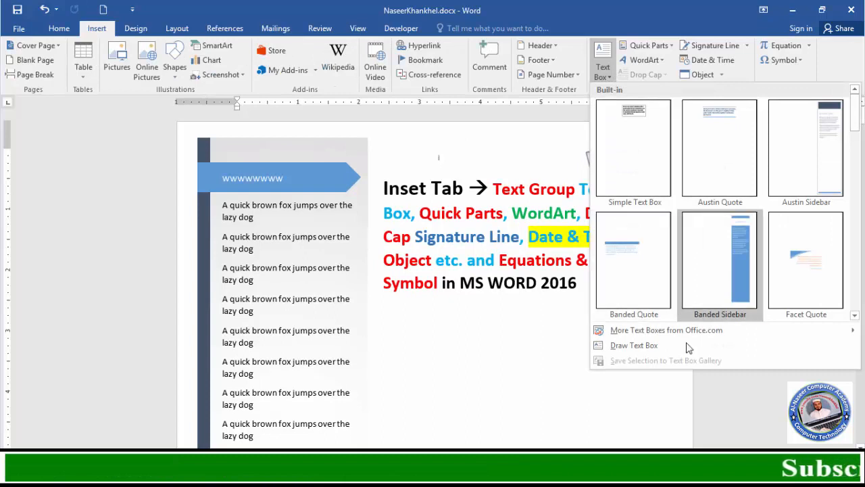
mouse_move(657, 331)
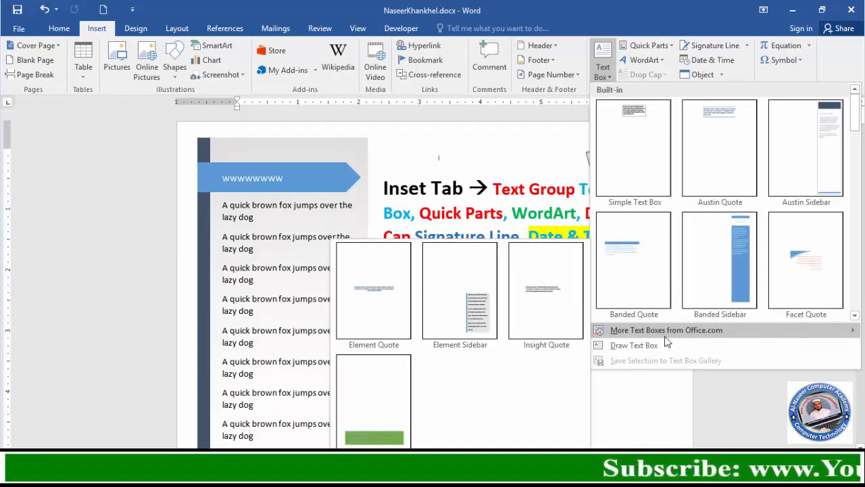
click(381, 425)
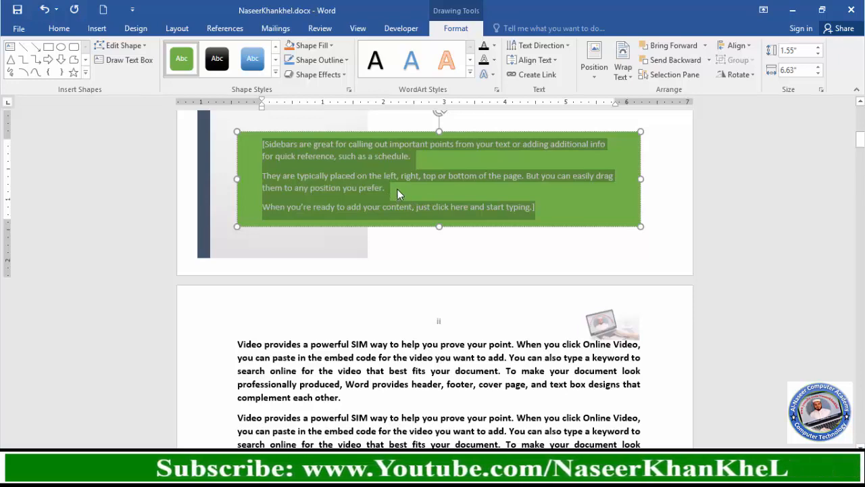
Step: Replace the green banner's placeholder text with repeated copies of "A quick brown fox jumps over the lazy dog" and return to the document body
key(ctrl+v)
key(ctrl+v)
key(ctrl+v)
key(ctrl+v)
key(ctrl+v)
key(ctrl+v)
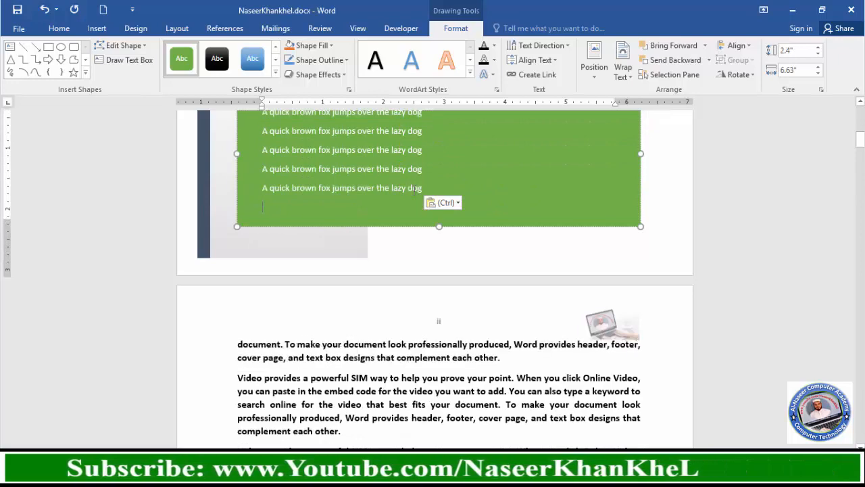
scroll(415, 192, up, 5)
click(410, 194)
scroll(433, 218, down, 4)
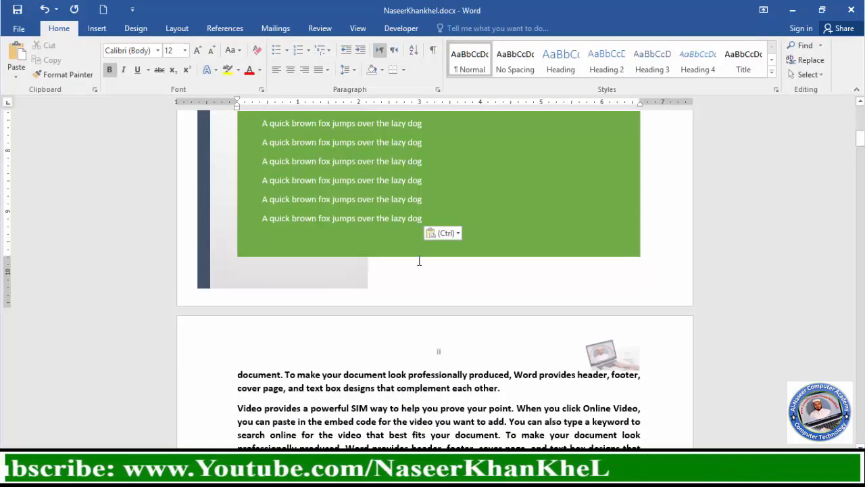
scroll(419, 261, down, 3)
Step: Draw a custom text box about 0.52" high and 3.68" wide below the first page's heading and fill it with repeated "asdf"
scroll(421, 268, up, 15)
click(97, 28)
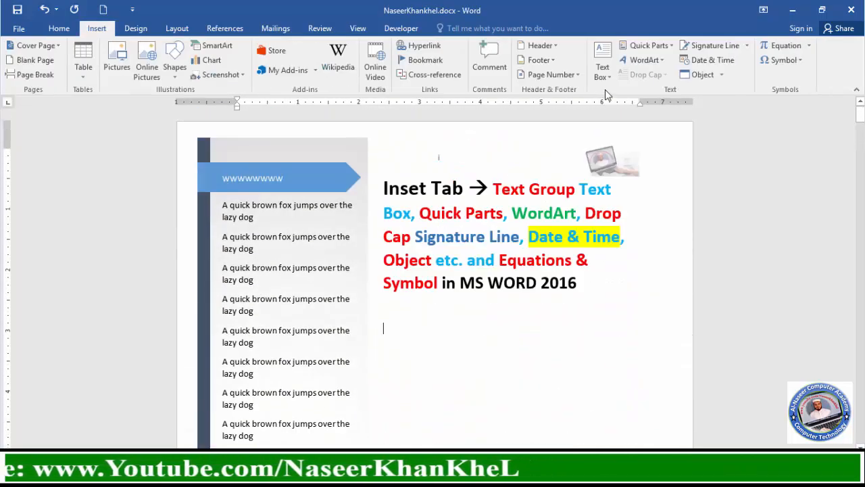
click(608, 75)
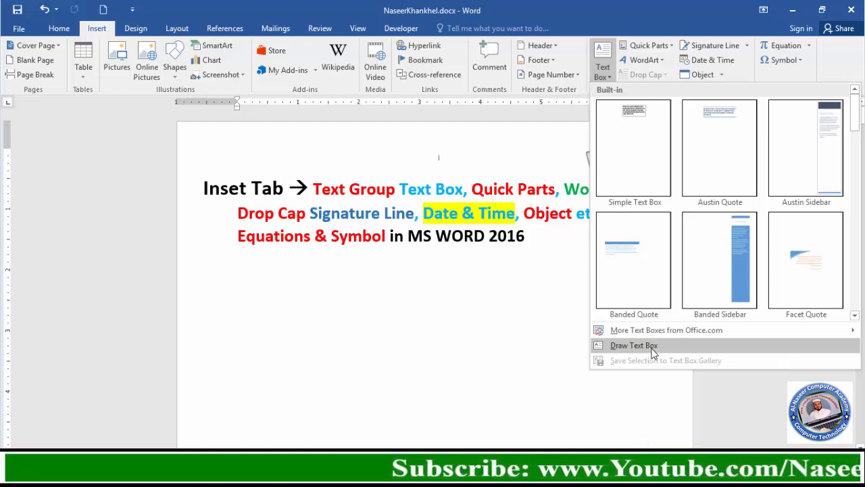
click(652, 351)
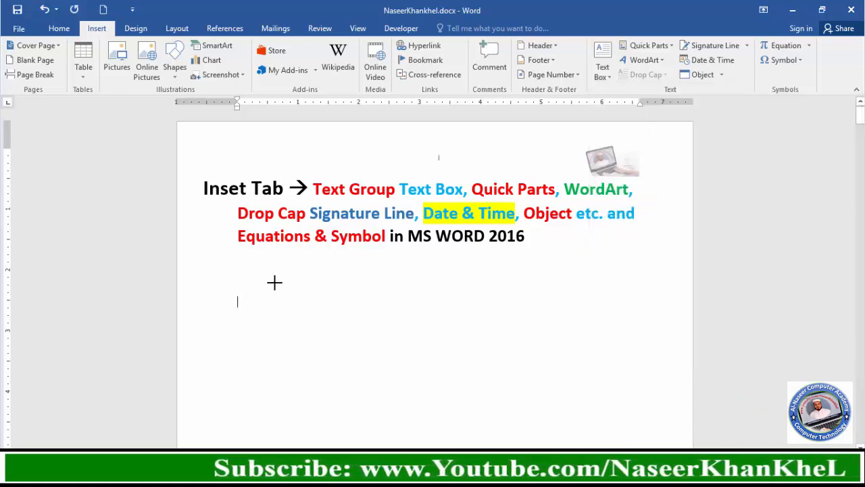
mouse_move(272, 281)
mouse_down()
mouse_move(288, 298)
mouse_move(392, 300)
mouse_move(437, 312)
mouse_up()
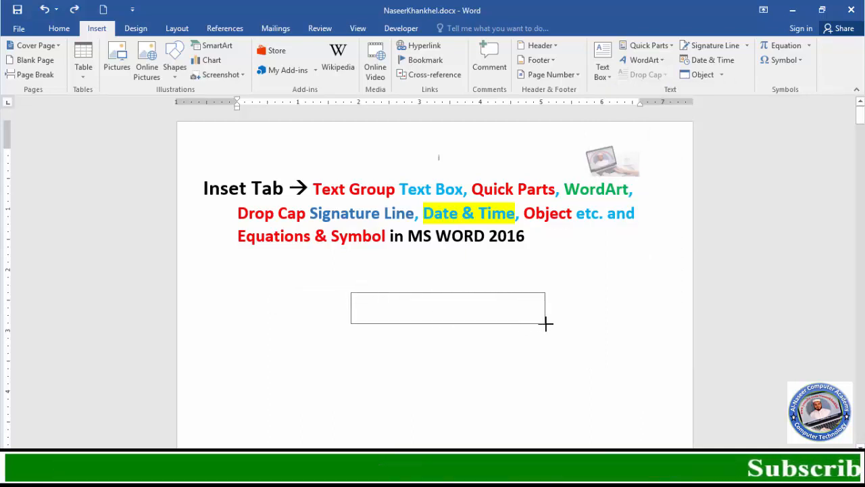
drag(576, 323, 574, 323)
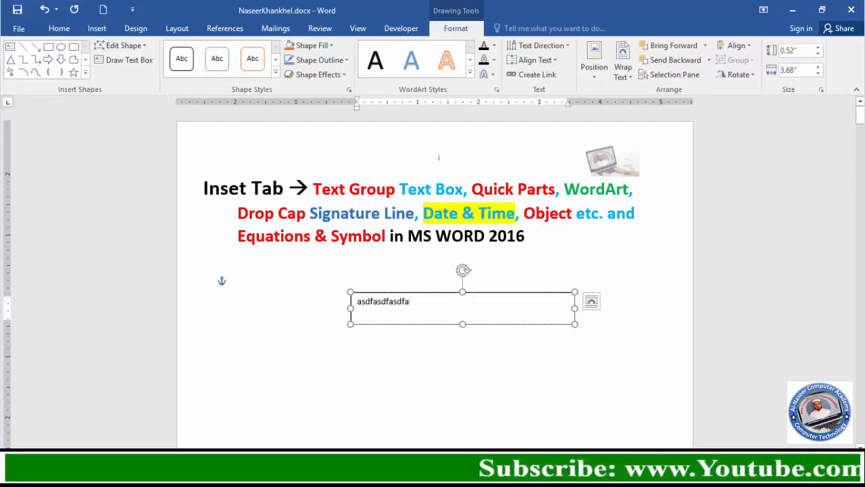
Step: Enter the form labels "Name:", "F/Name", "Address" and "Phone:" on separate lines below the text box
click(435, 381)
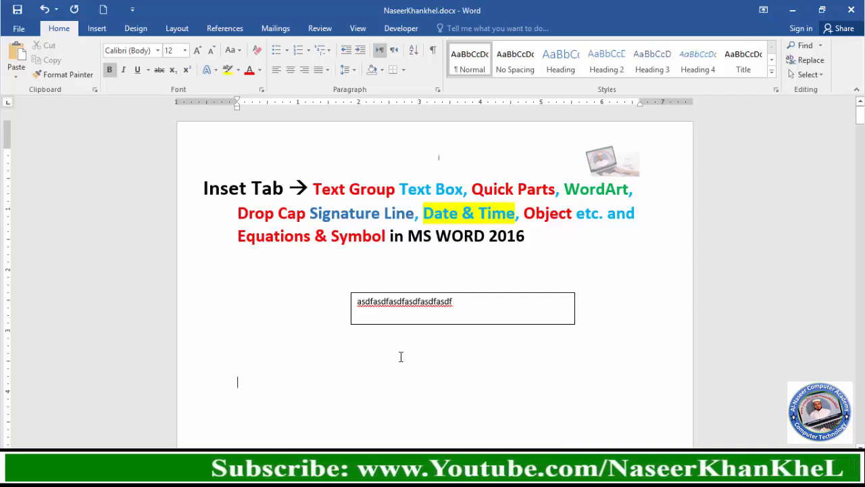
text(Name)
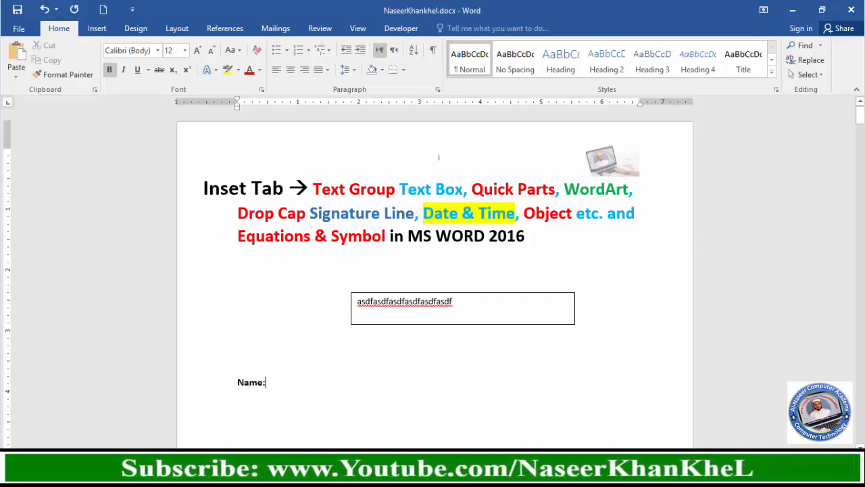
text(:)
key(Return)
text(F)
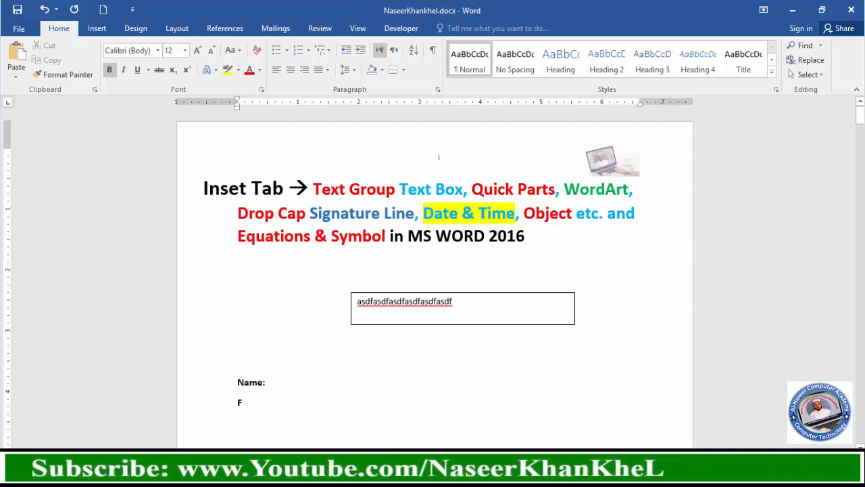
text(/Name)
key(Return)
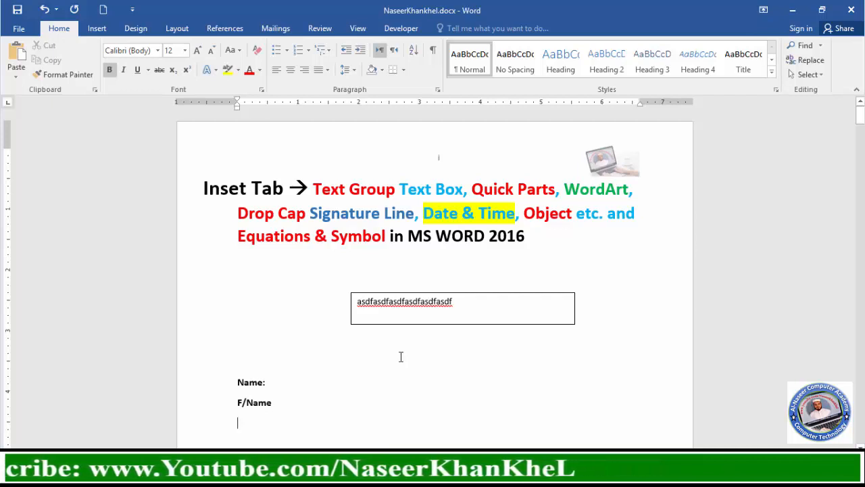
text(Address)
key(Return)
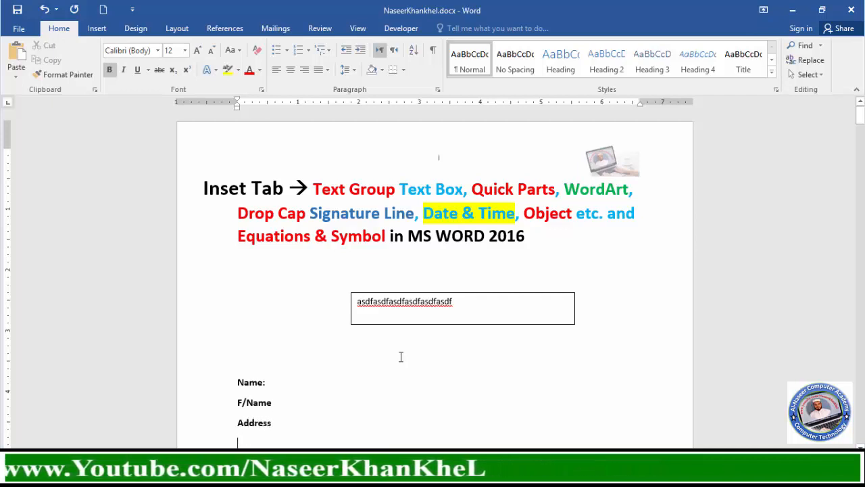
text(Phone:)
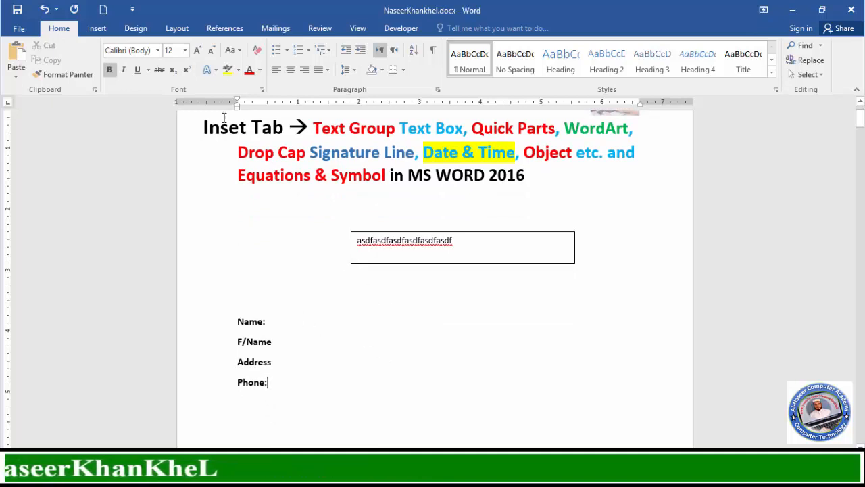
Step: Draw a text box about 2.76" wide beside the "Name:" label and reduce its height to about 0.27"
click(98, 30)
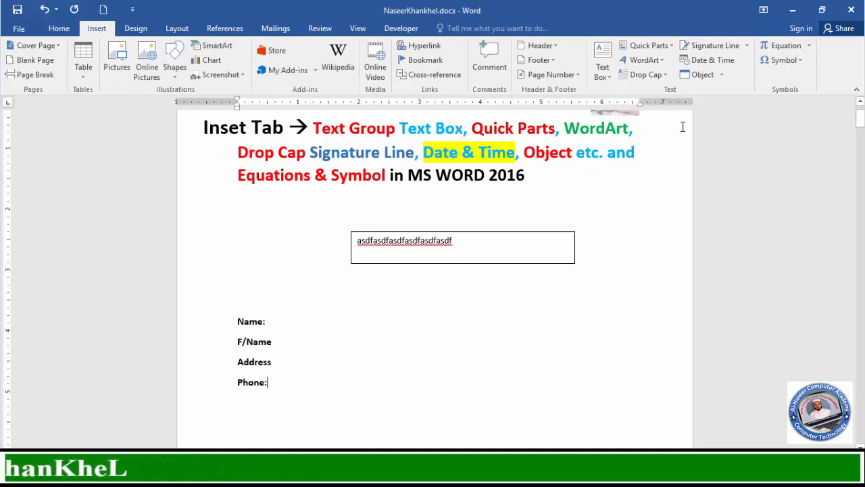
click(605, 71)
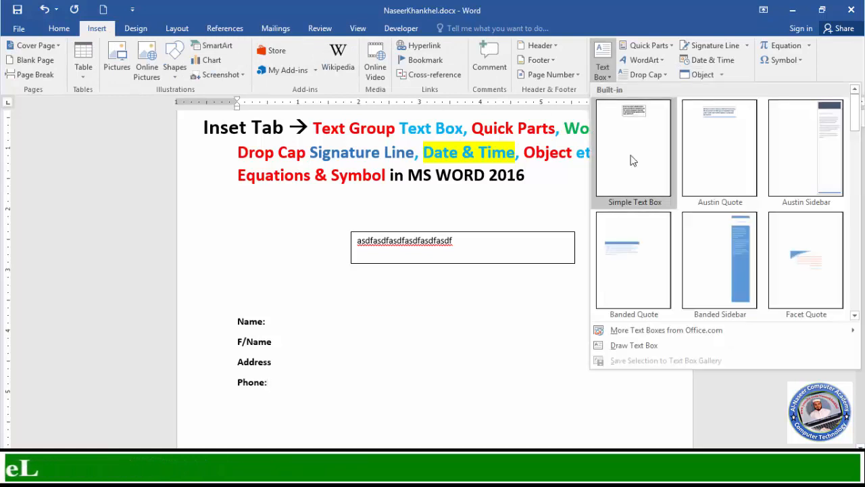
click(635, 346)
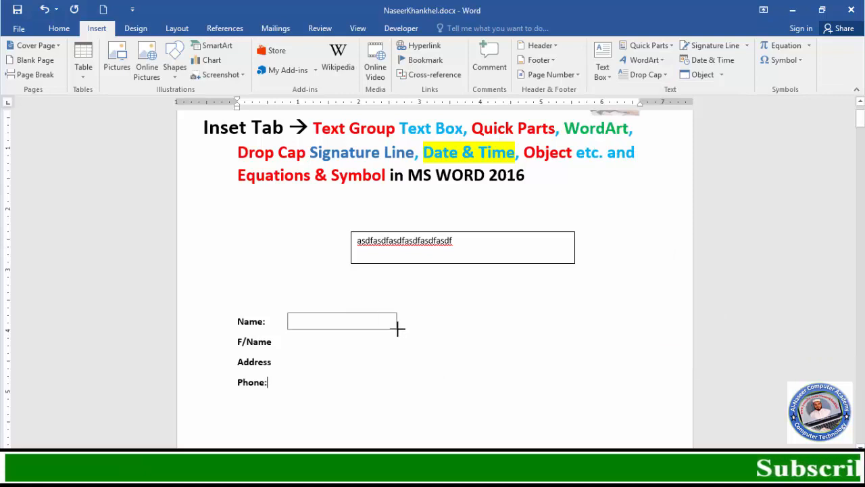
drag(448, 332, 456, 331)
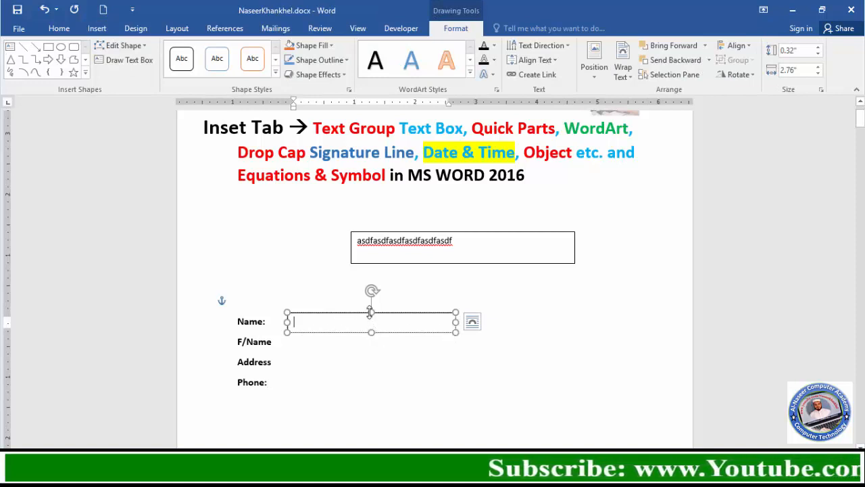
drag(371, 313, 371, 314)
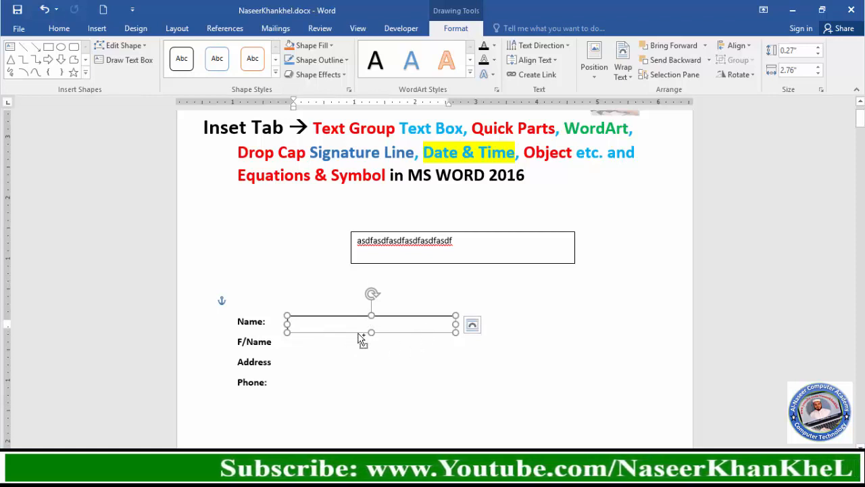
Step: Duplicate the empty name box downward to make matching boxes beside the "F/Name", "Address" and "Phone:" labels
drag(358, 335, 358, 366)
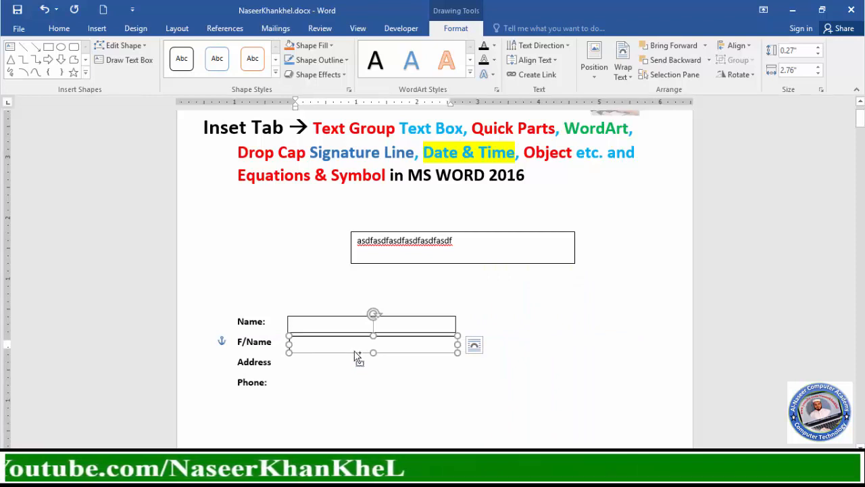
drag(353, 353, 354, 376)
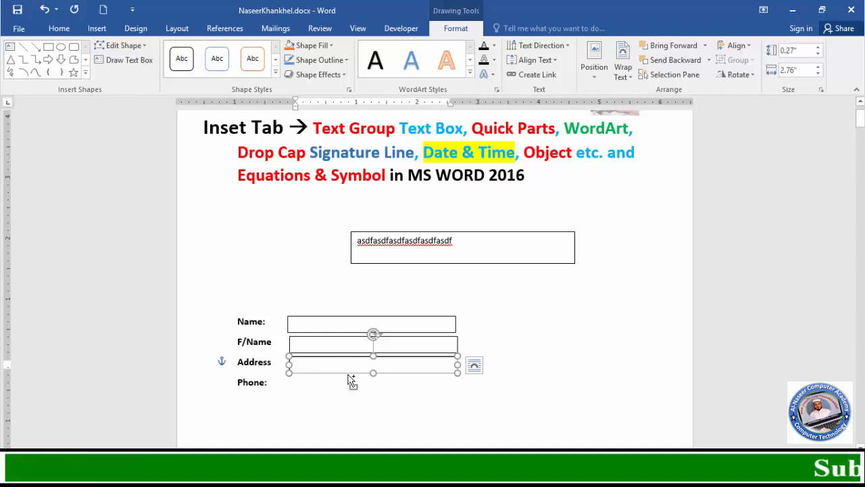
drag(348, 375, 344, 396)
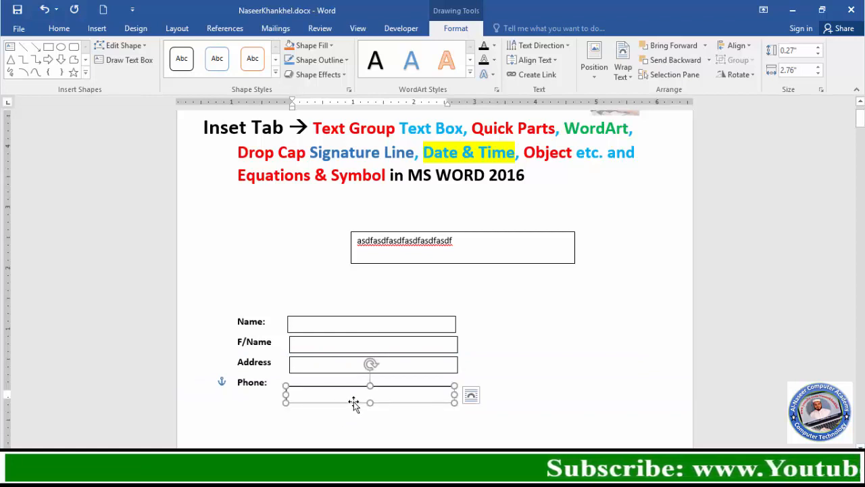
Step: Nudge the phone box up and slightly to the right to line it up with its label and the boxes above
key(Up)
key(Up)
key(Up)
key(Up)
key(Up)
key(Up)
key(Up)
key(Up)
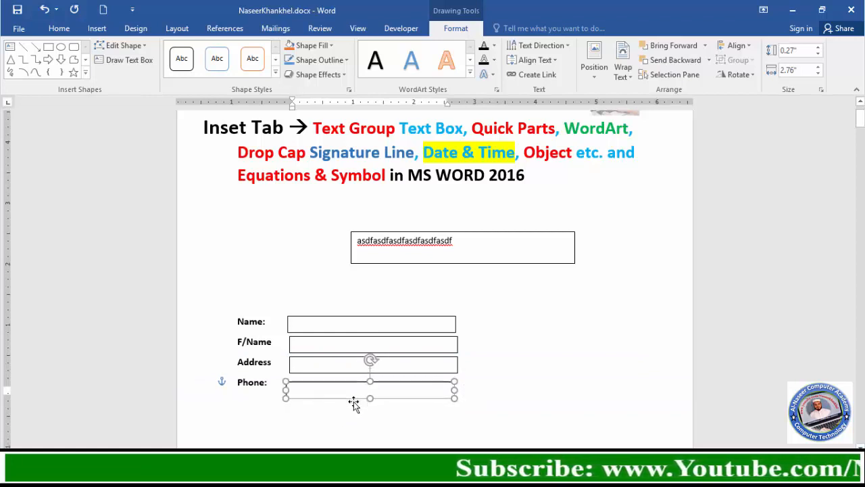
key(Up)
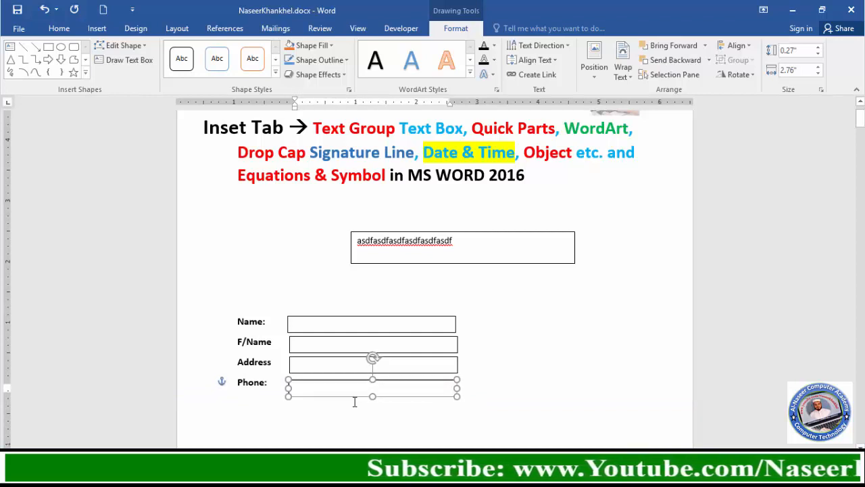
key(Right)
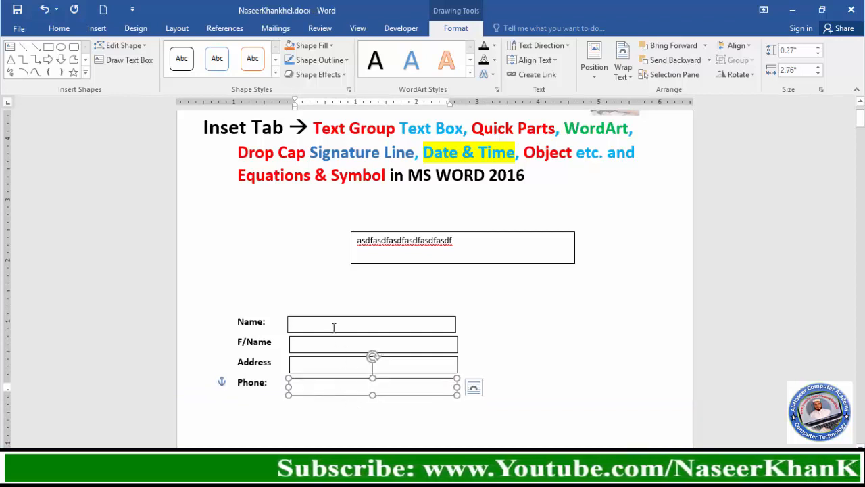
Step: Fill the form boxes with "aaaaaa" for Name, "bbbbbbbbbbb" for F/Name, repeated "asdf" for Address and sample digits for Phone
click(333, 324)
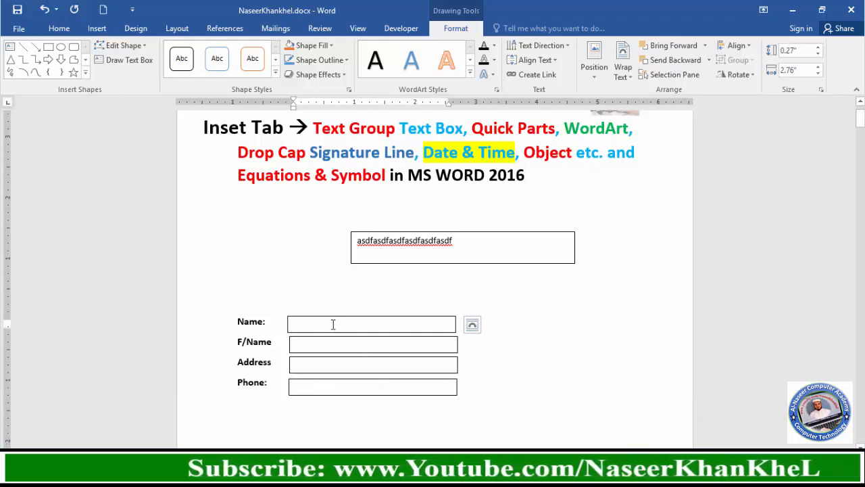
text(aaaaaa)
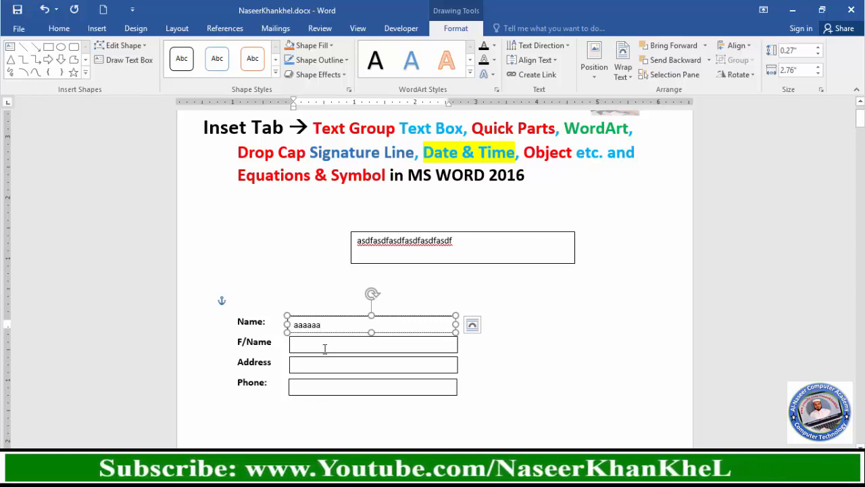
click(325, 345)
text(bbbbbbbbbbb)
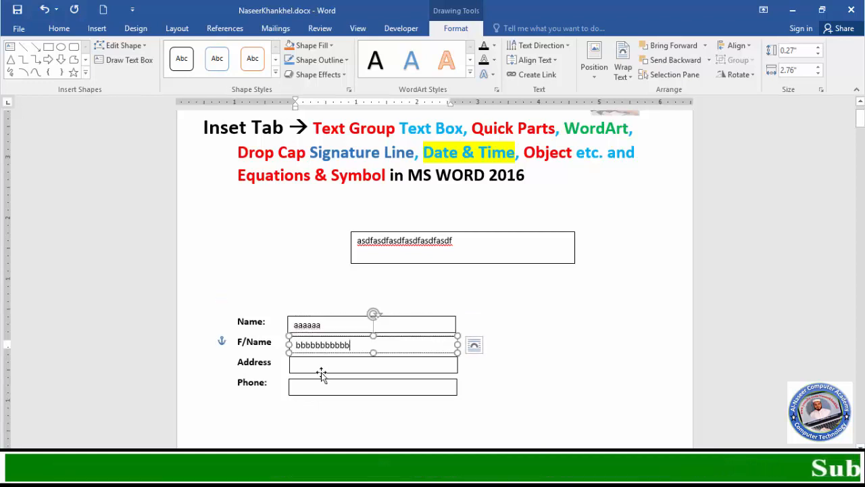
click(320, 367)
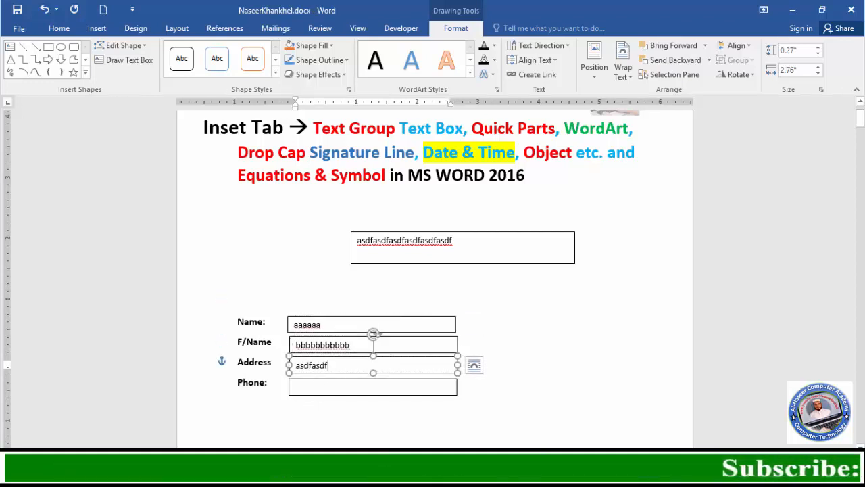
click(323, 388)
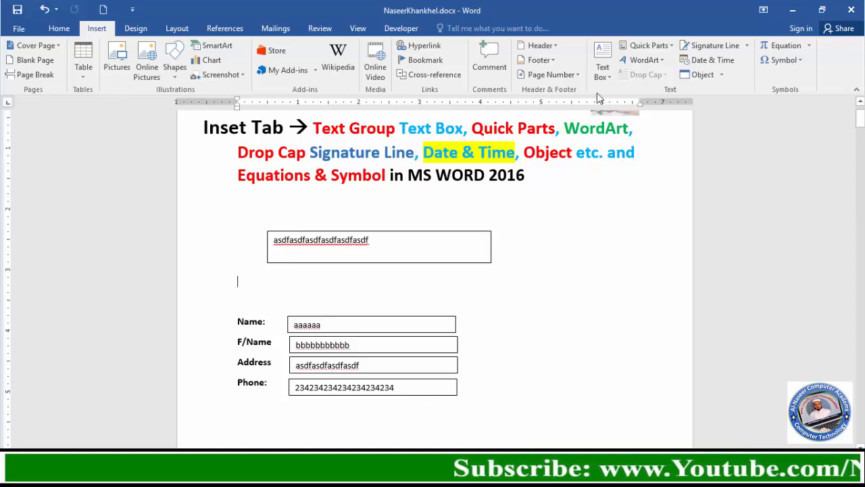
Step: Draw a text box about 1.25" high and 1.32" wide near the page's right margin below the heading and enter "Photograph" in it
click(613, 78)
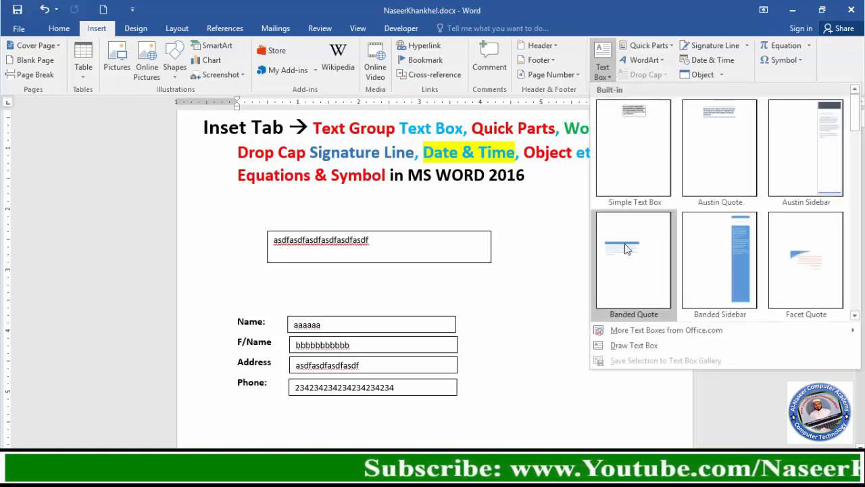
click(637, 345)
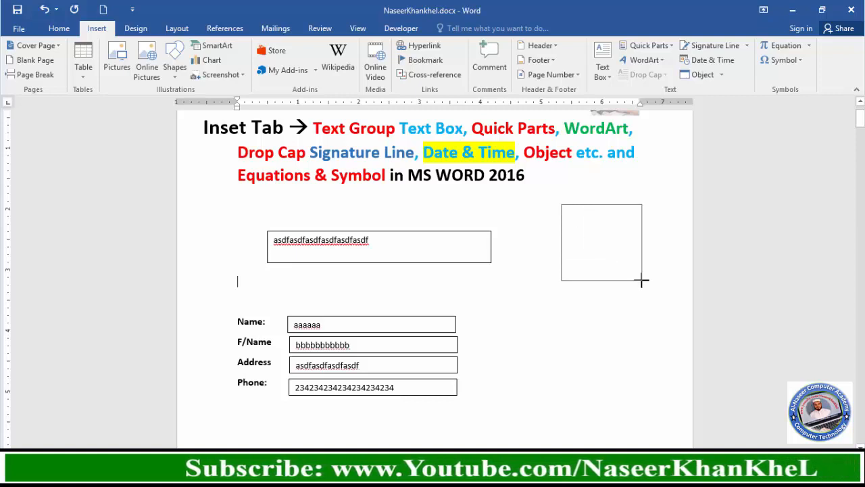
drag(642, 280, 642, 279)
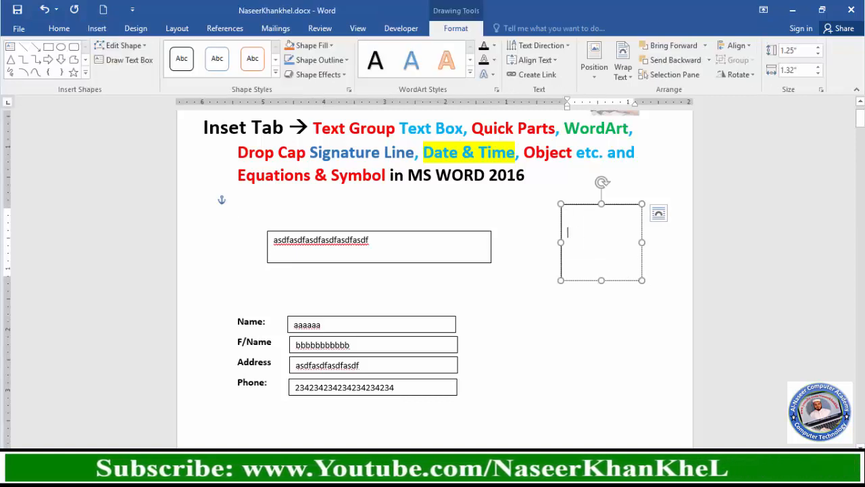
text(P)
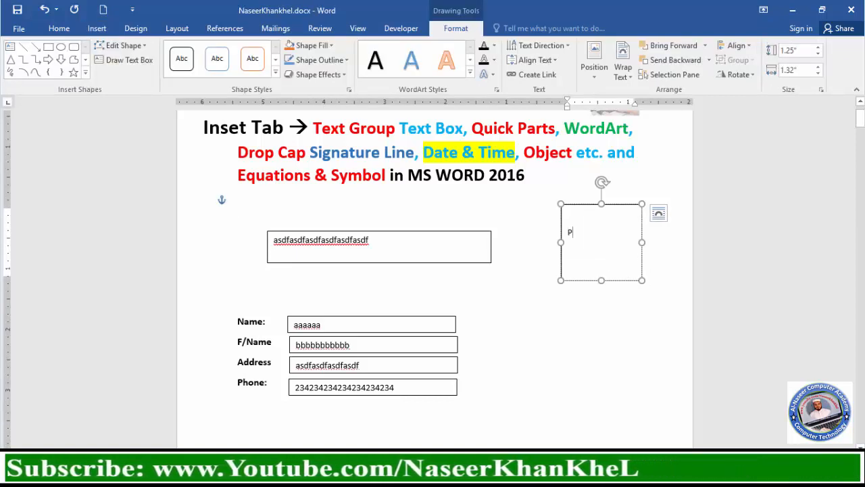
text(hotograp)
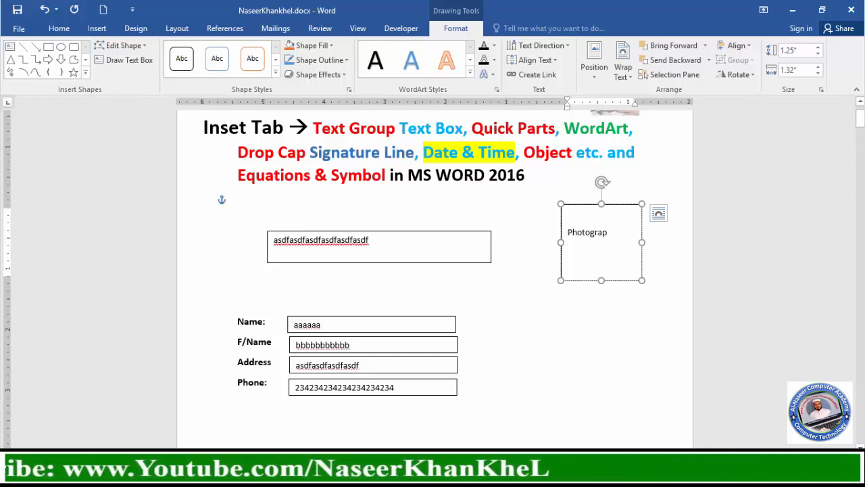
text(h)
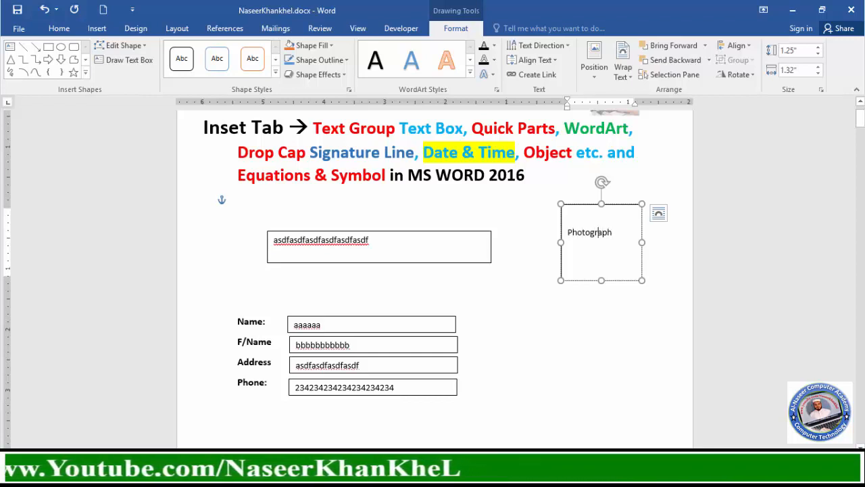
Step: Shift the word "Photograph" slightly to the right inside its text box and leave the box
key(Left)
key(Left)
key(Left)
key(Left)
key(Left)
key(Left)
key(Left)
click(539, 316)
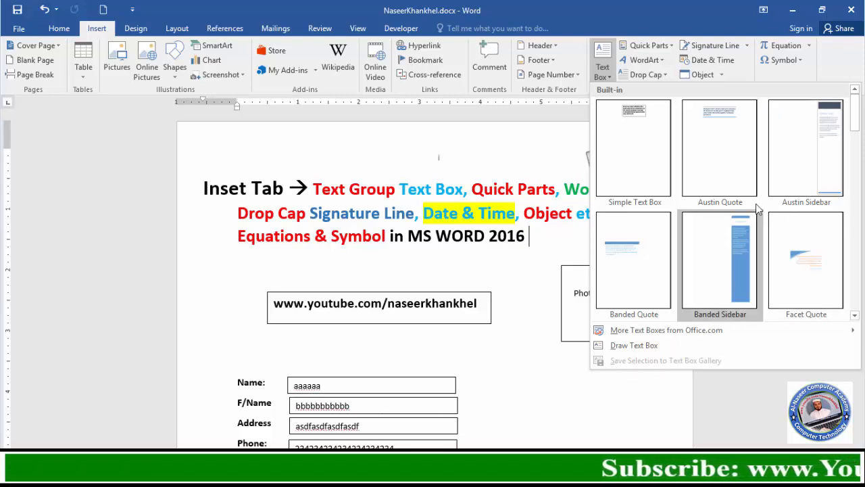
Step: Save the three-line "Inset Tab" heading to the Text Box Gallery as "InsetTab" in the General category
click(533, 237)
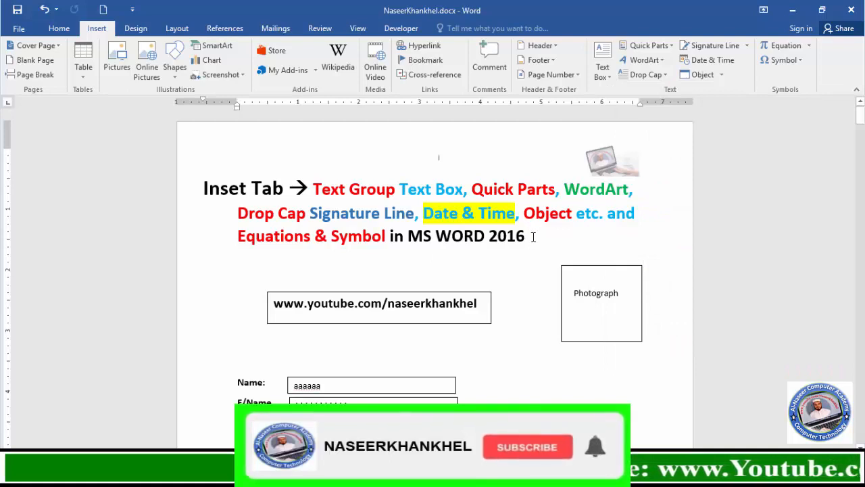
drag(214, 189, 485, 232)
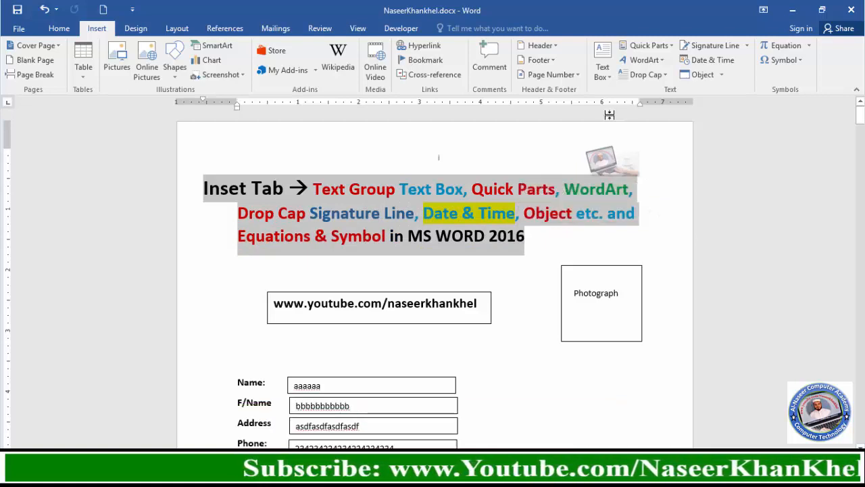
click(608, 76)
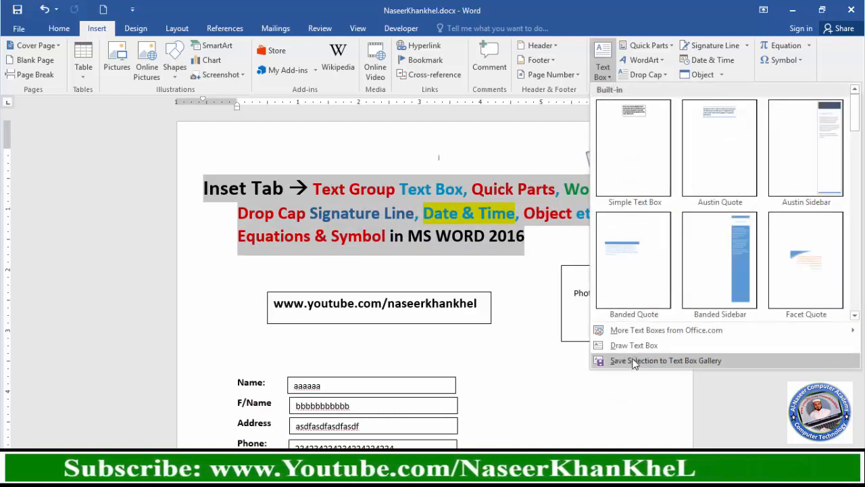
click(681, 361)
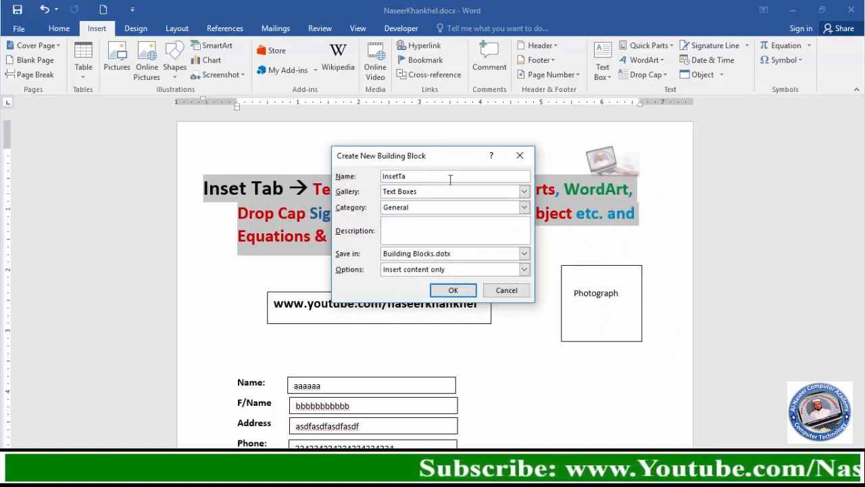
click(453, 290)
click(475, 273)
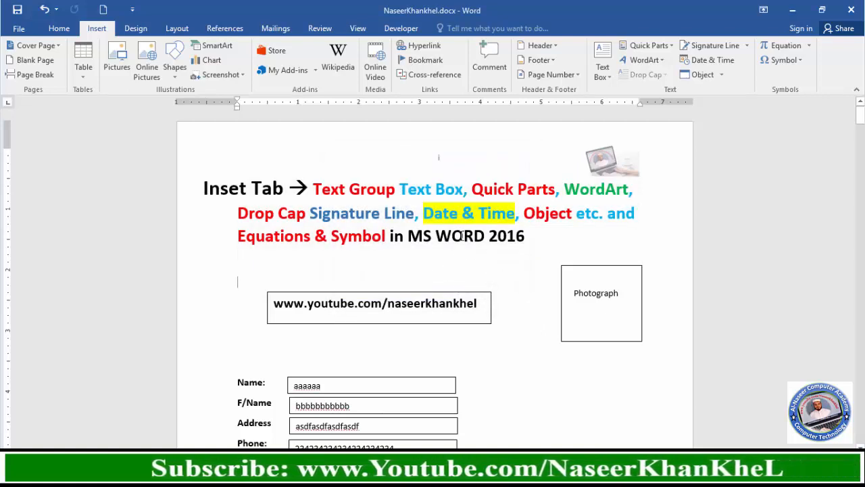
Step: Look through the text box gallery for the saved heading entry in the General category
click(612, 77)
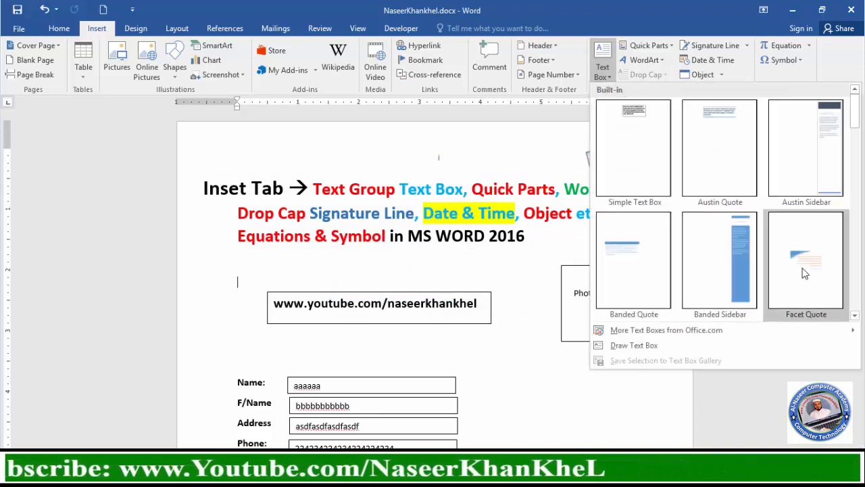
click(855, 316)
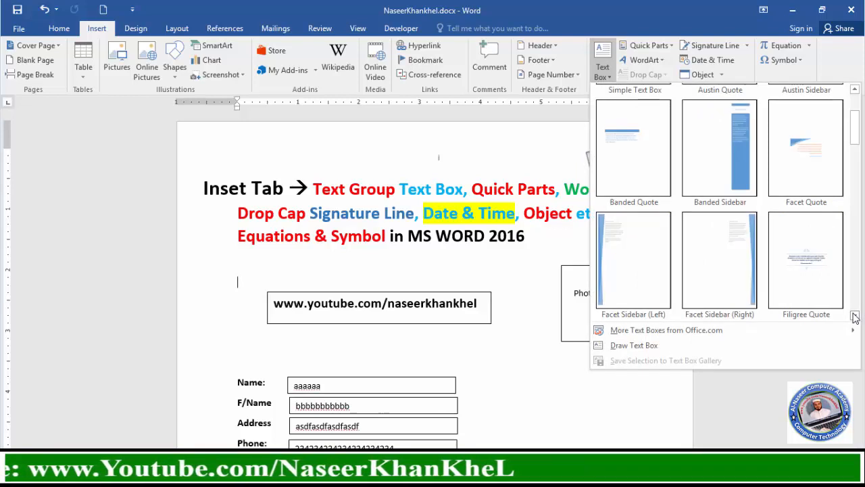
click(854, 316)
click(855, 316)
click(854, 316)
click(854, 316)
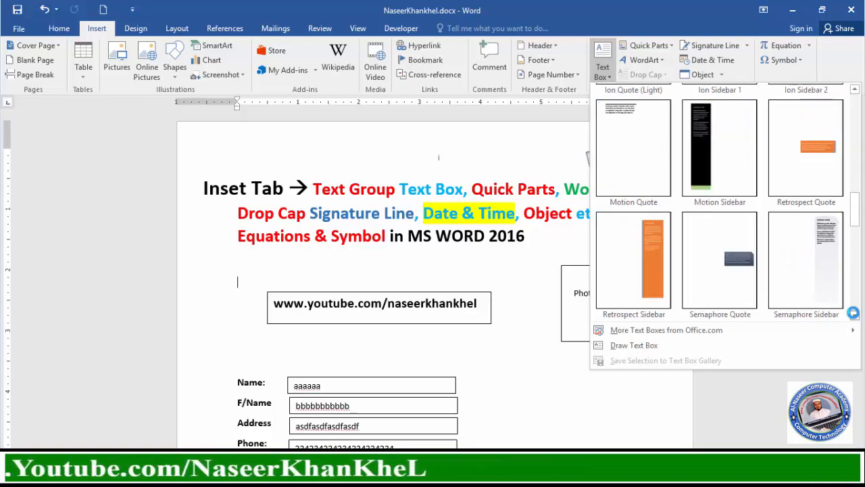
click(855, 317)
click(854, 316)
click(854, 316)
click(854, 317)
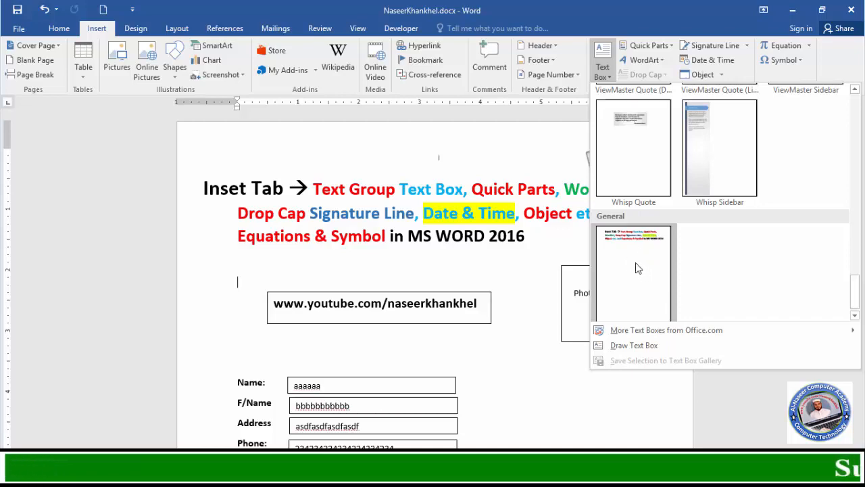
scroll(433, 305, down, 6)
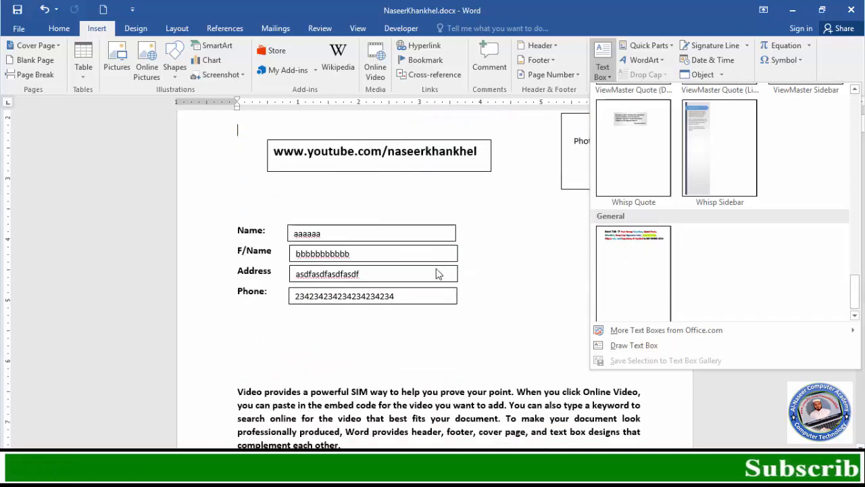
click(393, 311)
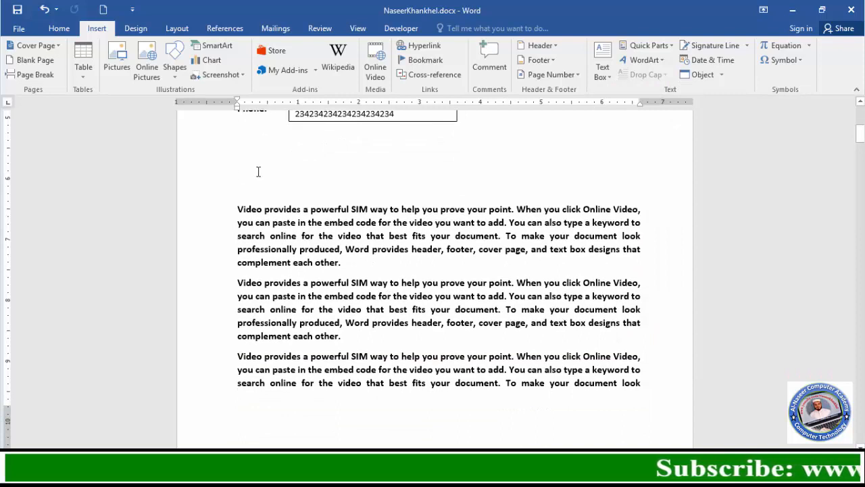
Step: Insert the saved InsetTab text box entry between the Phone row and the body paragraphs
click(612, 77)
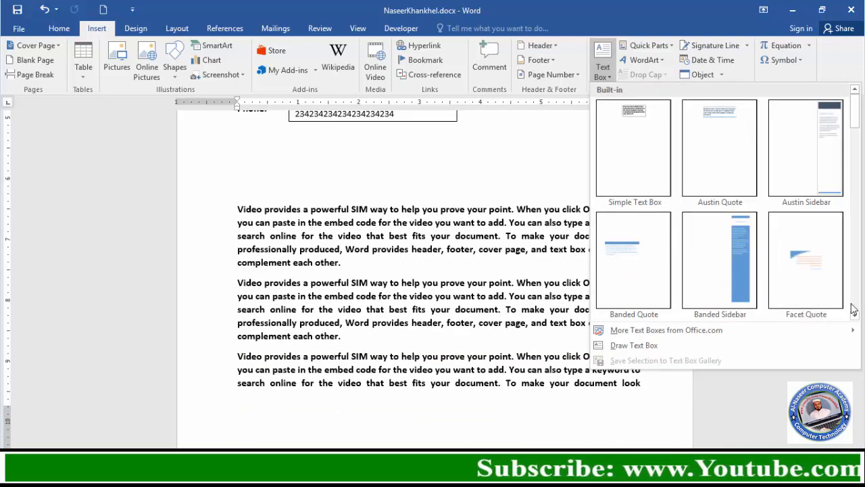
scroll(853, 309, down, 10)
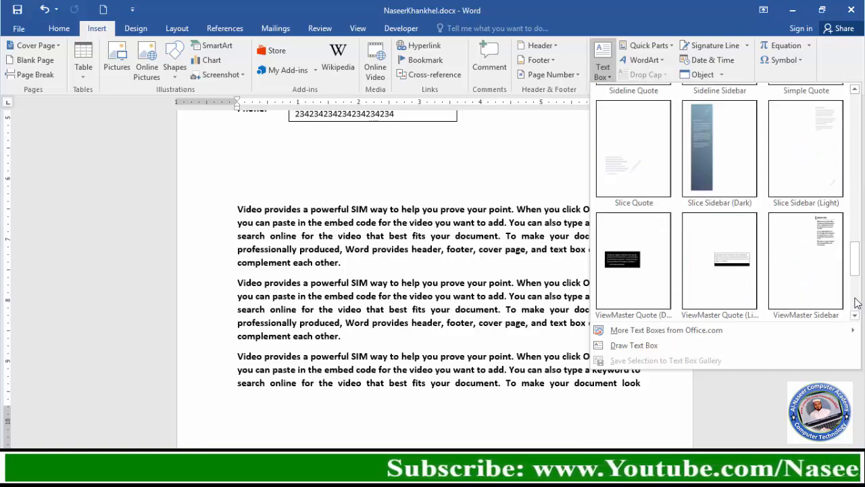
scroll(857, 303, down, 3)
scroll(798, 302, down, 2)
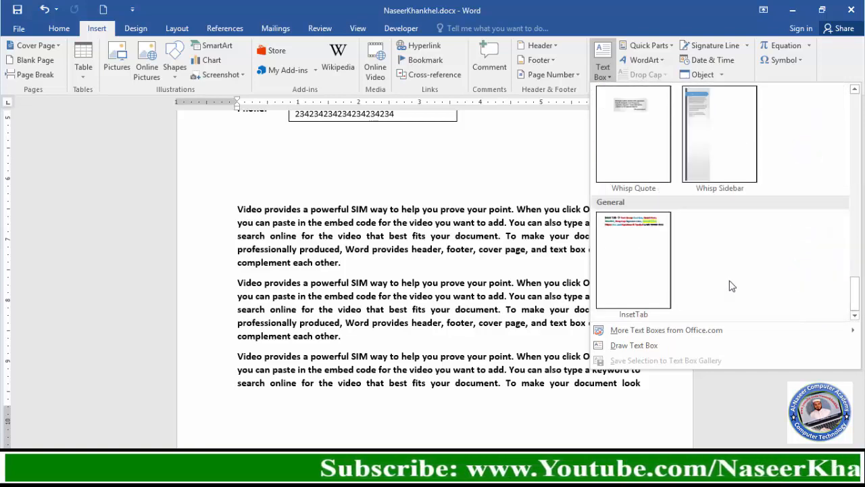
click(641, 269)
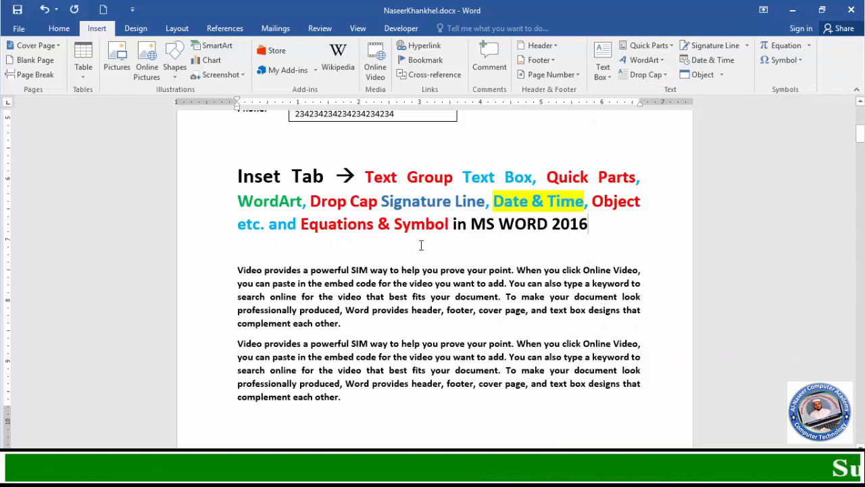
Step: Delete the InsetTab entry from the text box gallery through the Building Blocks Organizer and close the organizer
scroll(455, 348, up, 3)
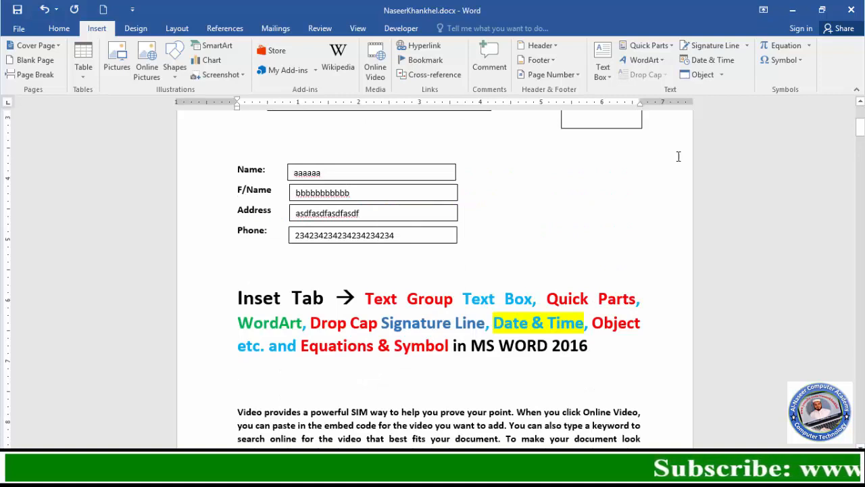
click(612, 77)
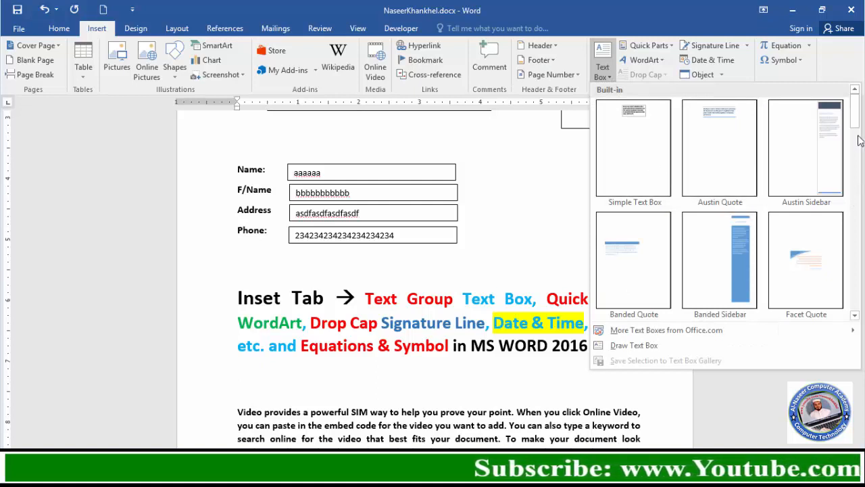
drag(858, 127, 802, 293)
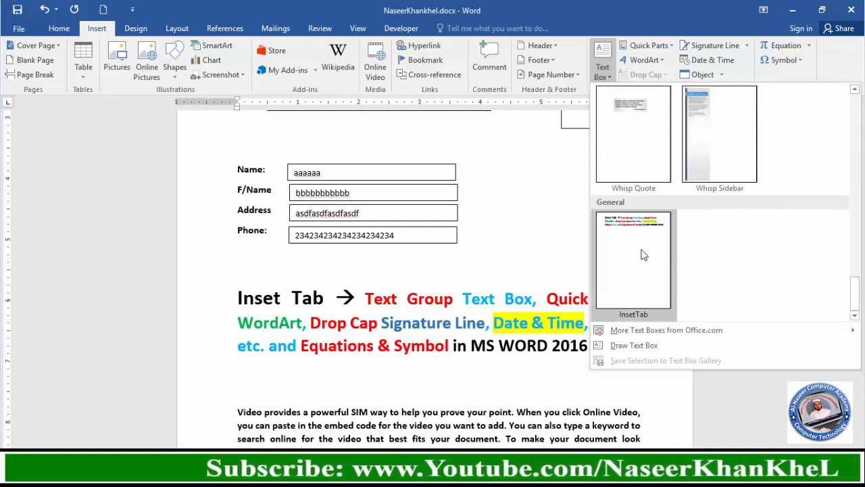
right_click(638, 248)
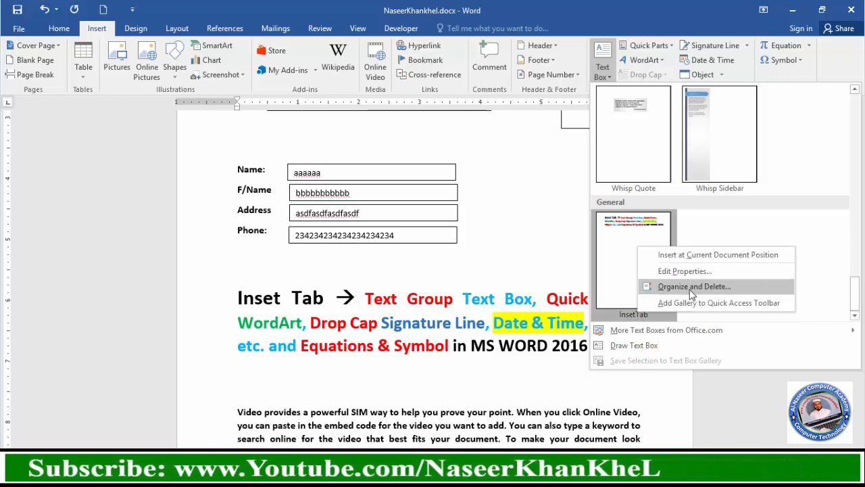
click(720, 288)
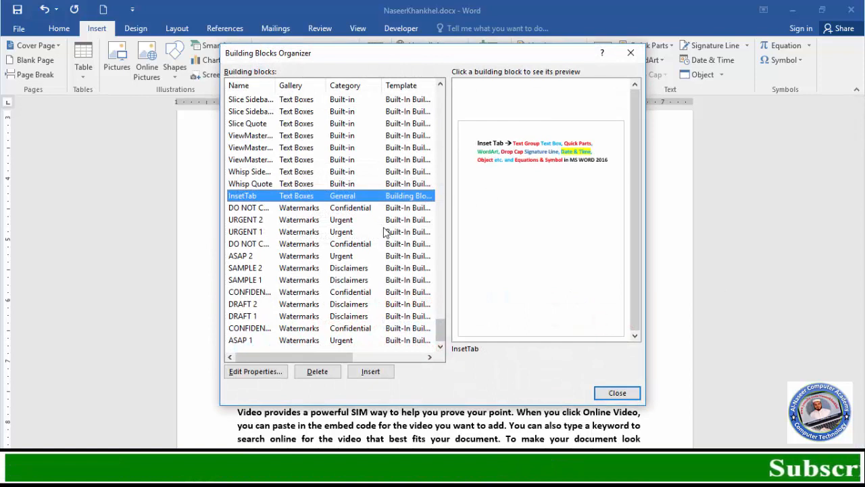
click(317, 372)
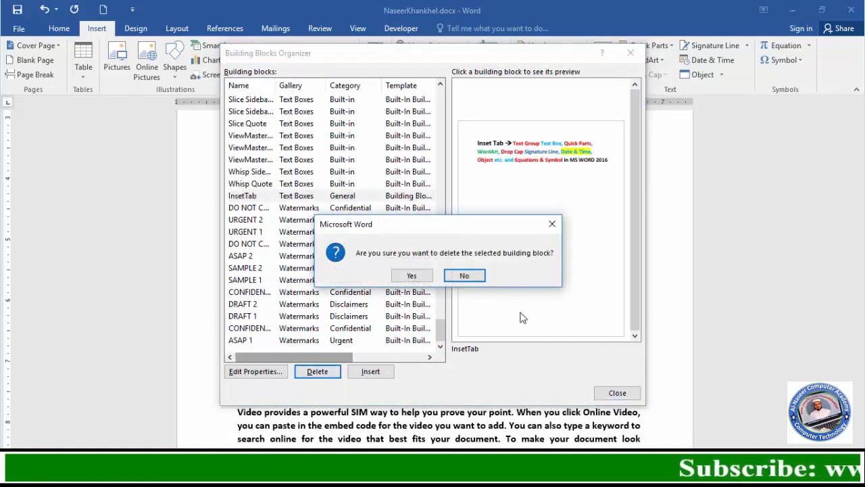
click(414, 277)
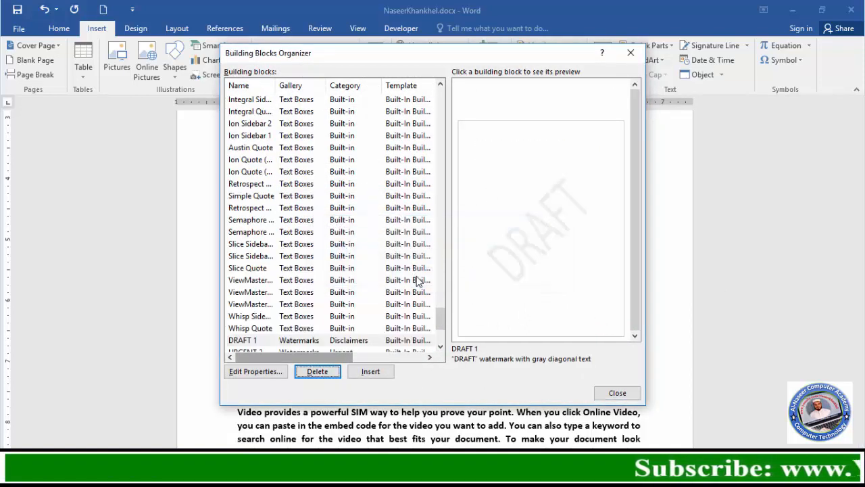
click(628, 398)
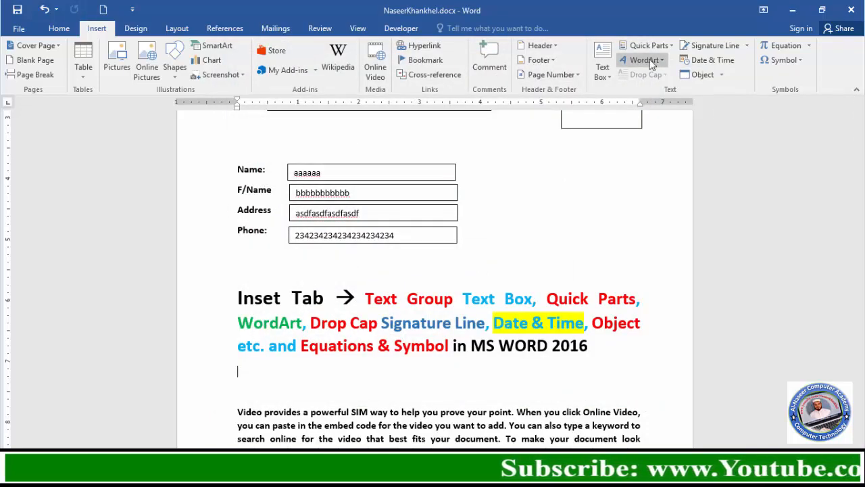
Step: Check the text box gallery again and display the AutoText options of Quick Parts
click(612, 79)
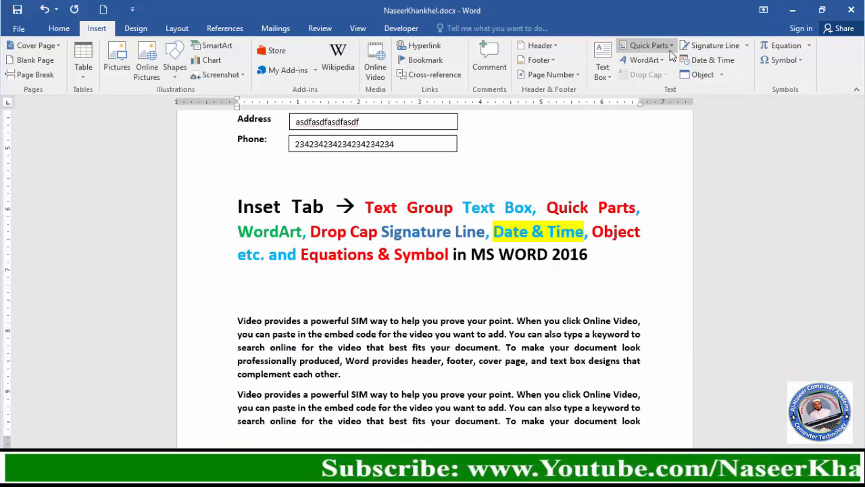
click(670, 53)
mouse_move(677, 61)
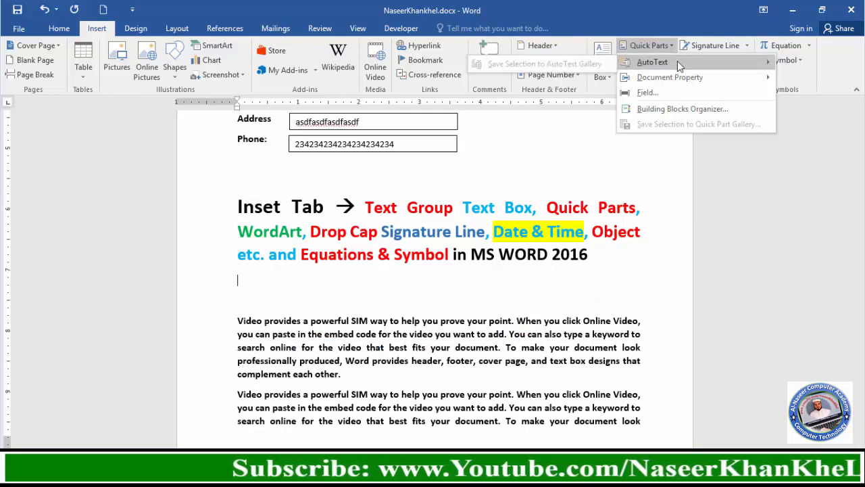